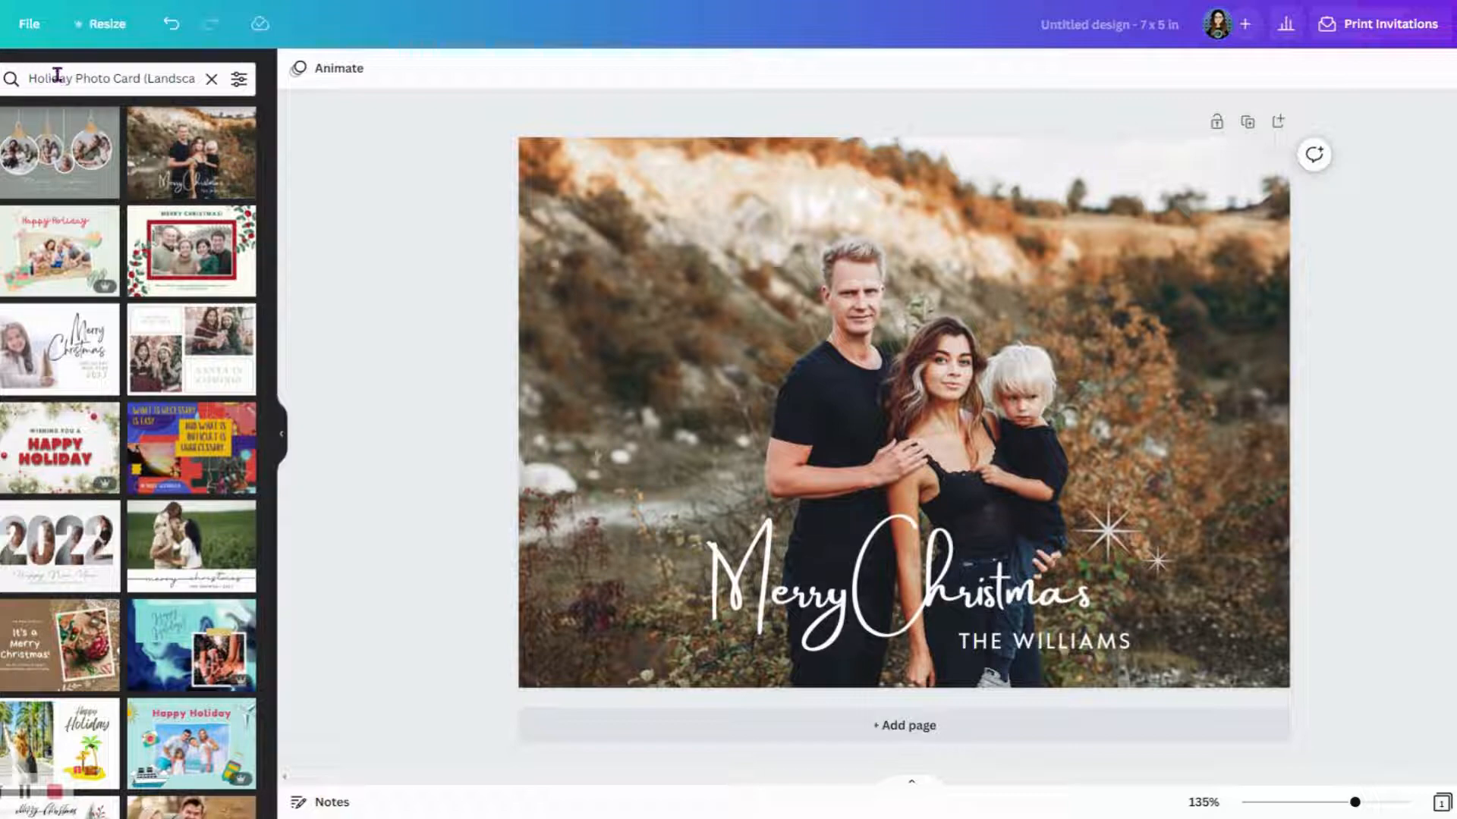
{"action": "scroll", "coordinate": [171, 510], "scroll_direction": "down", "scroll_amount": 8}
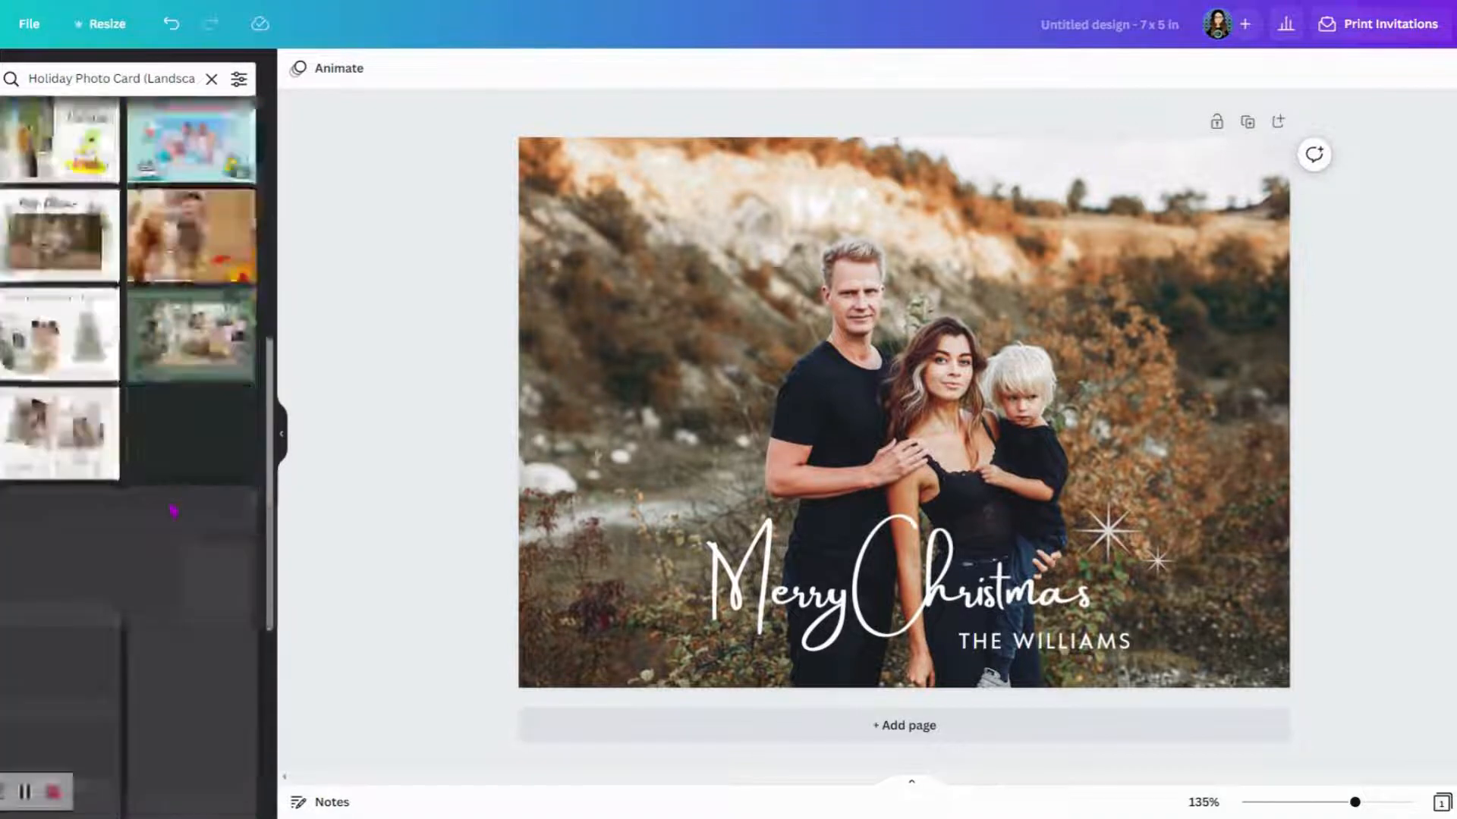
{"action": "scroll", "coordinate": [171, 512], "scroll_direction": "up", "scroll_amount": 8}
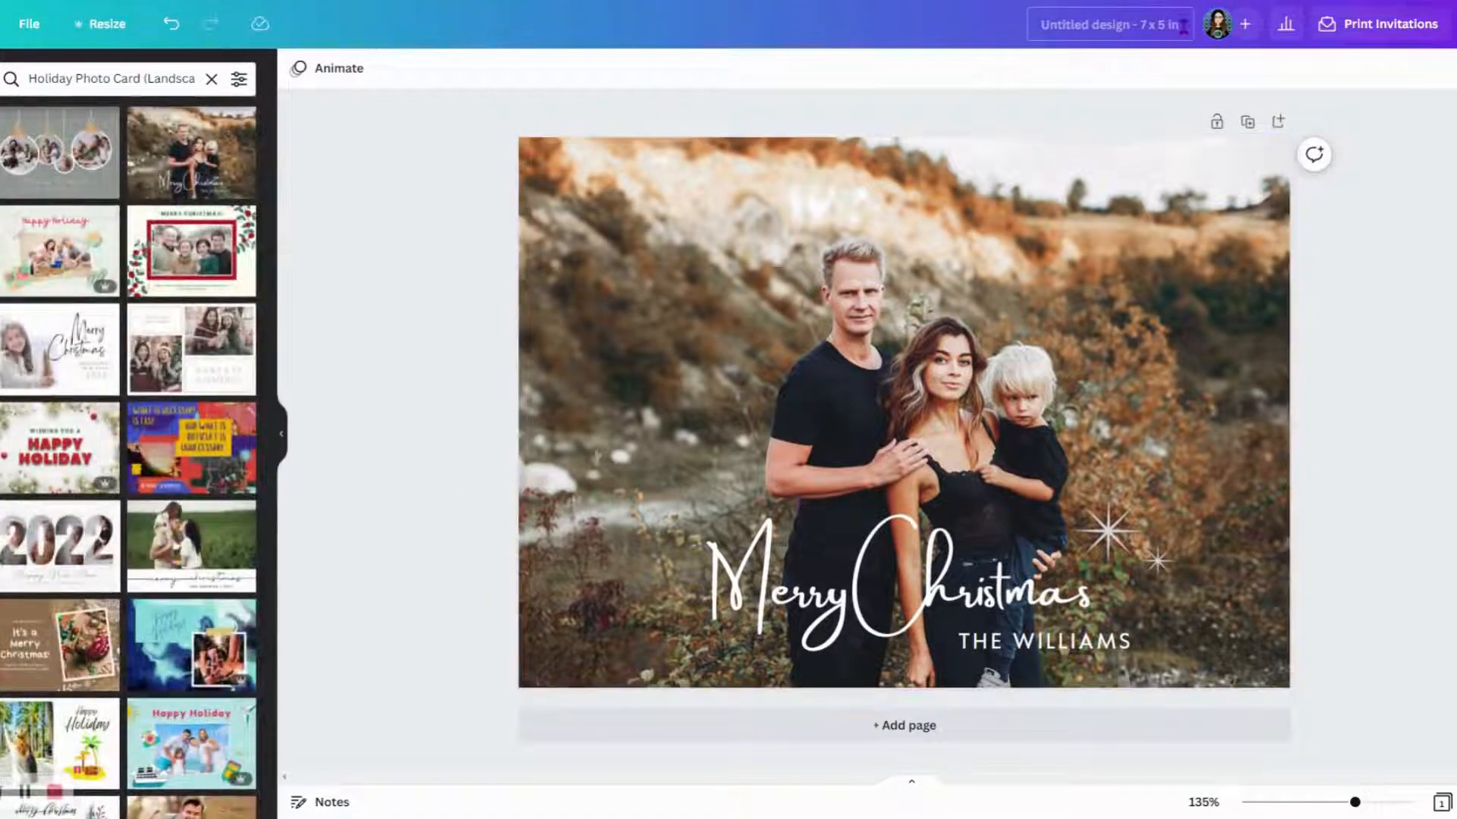
{"action": "left_click", "coordinate": [1134, 24]}
{"action": "key", "text": "BackSpace"}
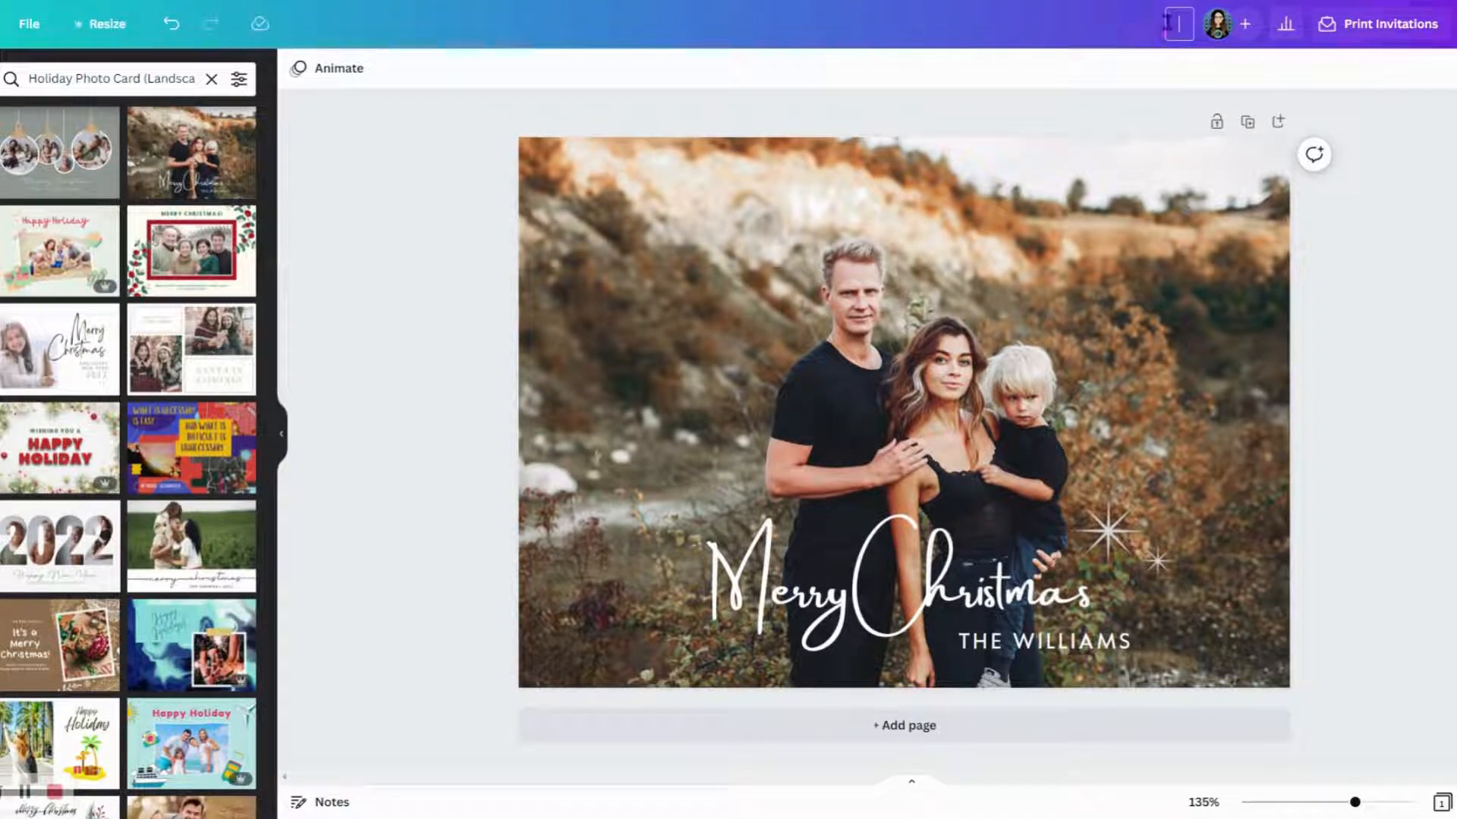
{"action": "key", "text": "Return"}
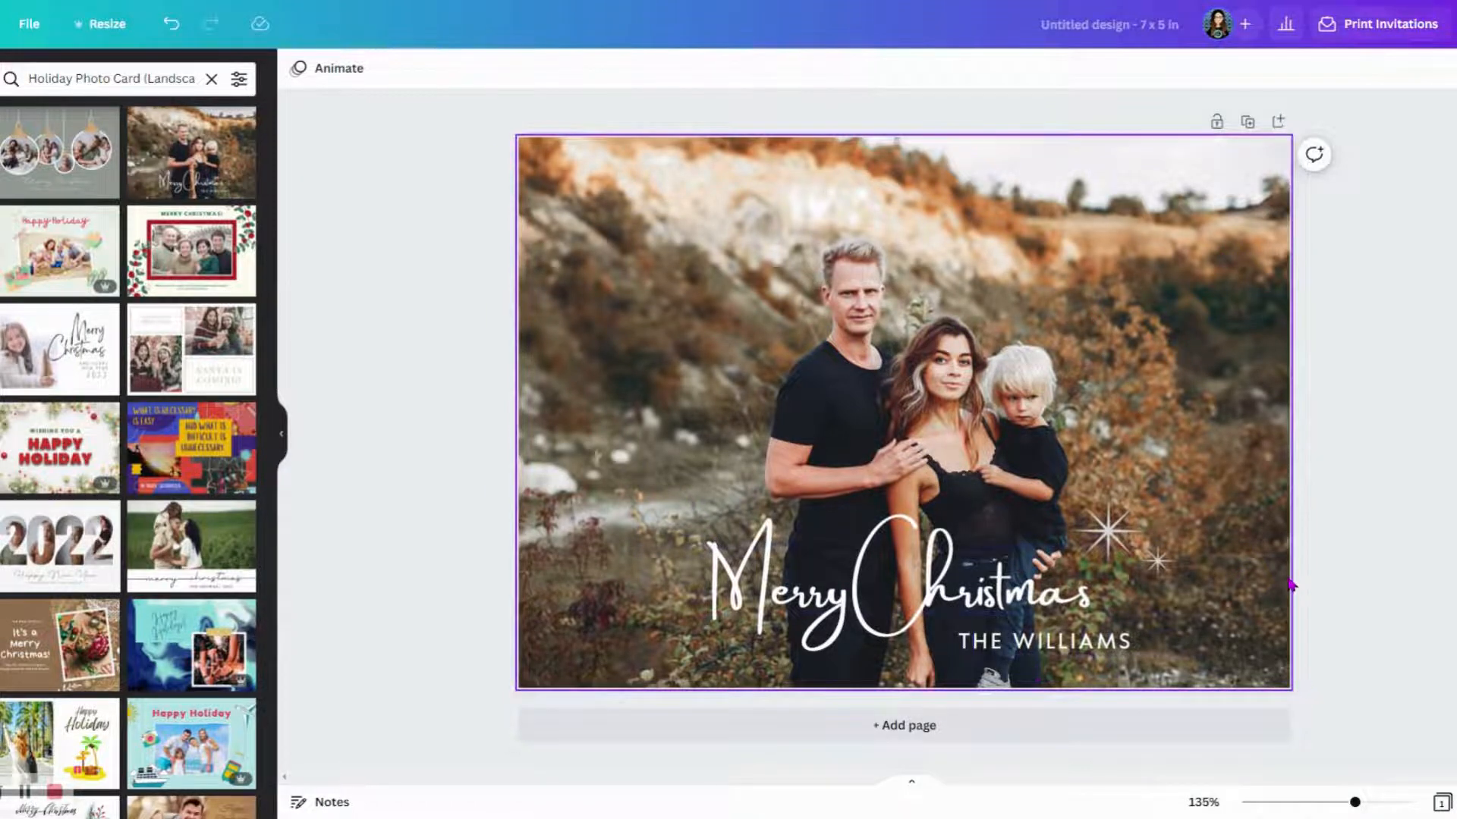
- Try the hanging-ornaments Merry Christmas template and the "Wishing you a Happy Holiday" template on the page
{"action": "scroll", "coordinate": [156, 553], "scroll_direction": "down", "scroll_amount": 2}
{"action": "scroll", "coordinate": [156, 553], "scroll_direction": "up", "scroll_amount": 2}
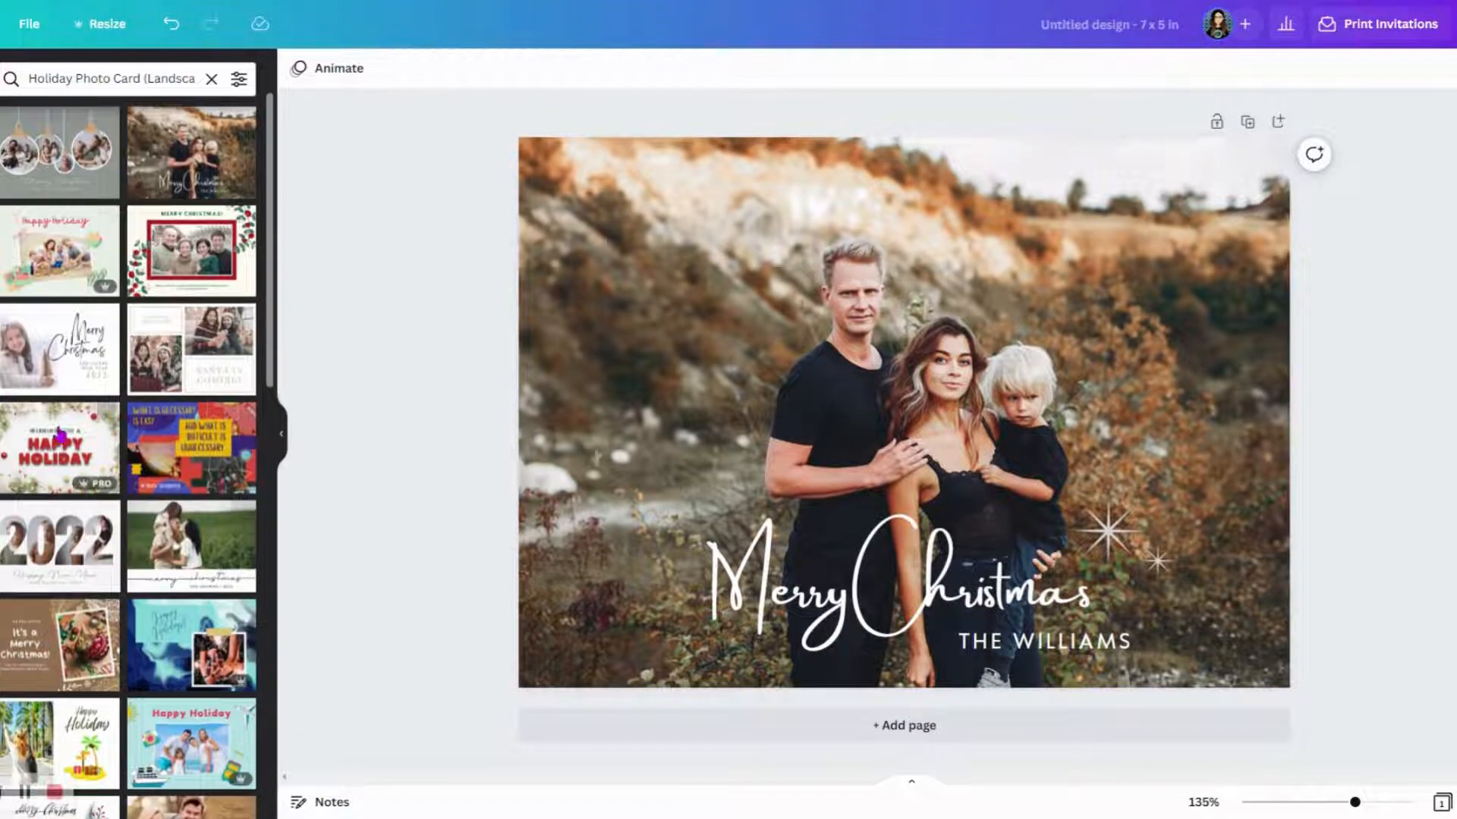
{"action": "left_click", "coordinate": [42, 170]}
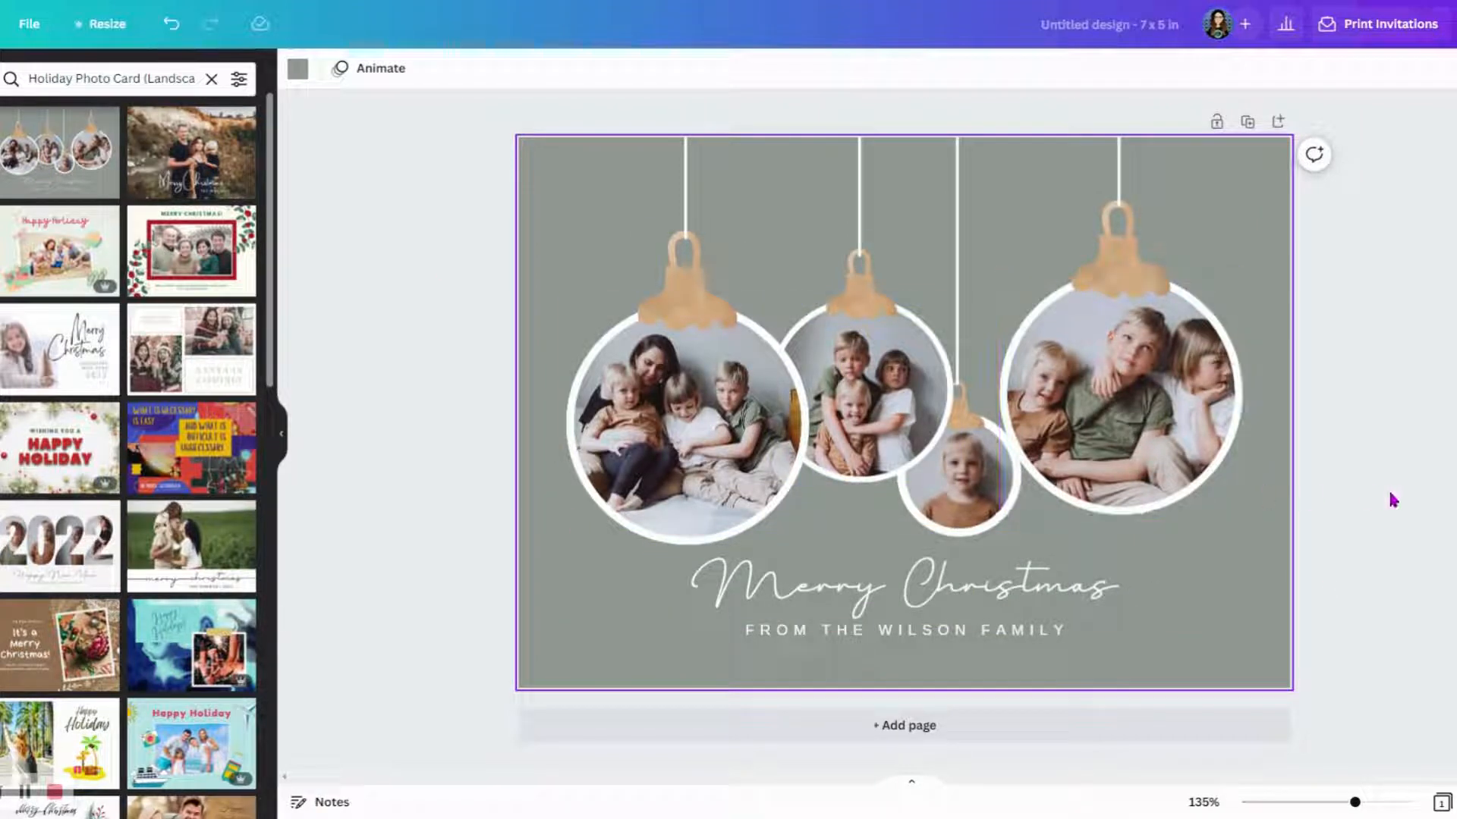
{"action": "left_click", "coordinate": [70, 459]}
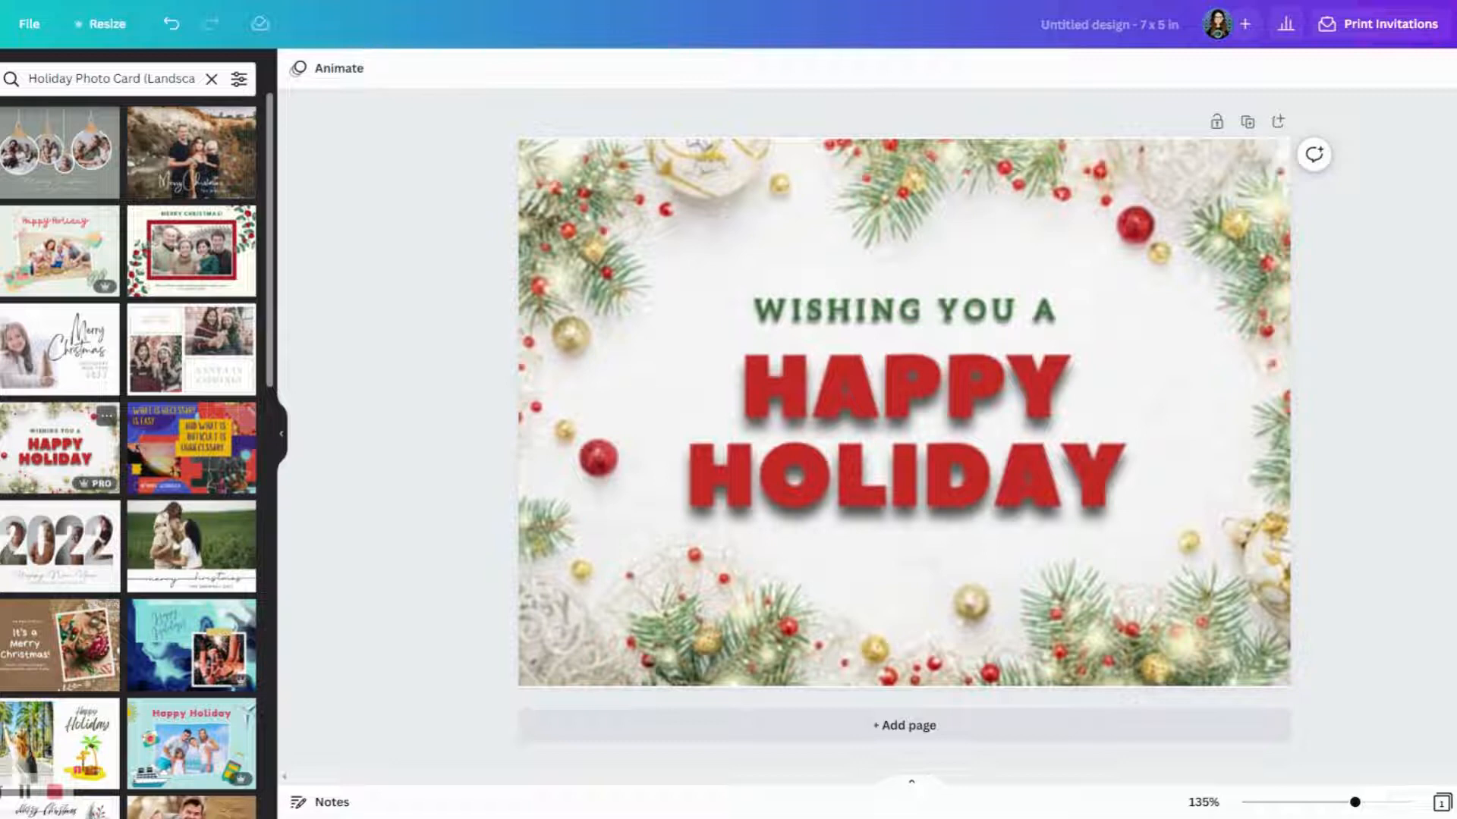
{"action": "left_click", "coordinate": [948, 460]}
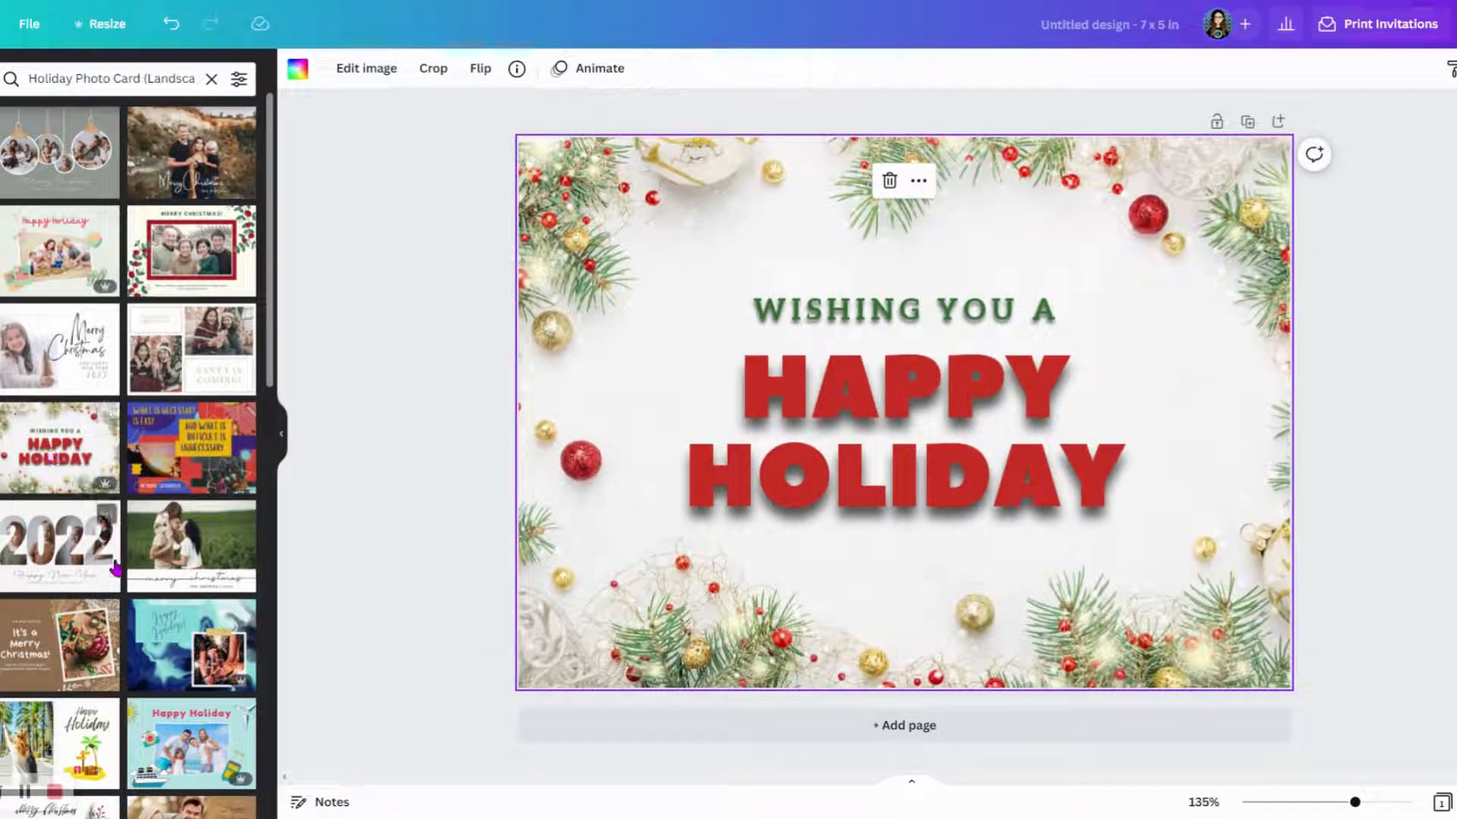
- Try the palm-tree Happy Holiday template and each of the two "Let it snow!" card pages on the design
{"action": "scroll", "coordinate": [135, 637], "scroll_direction": "down", "scroll_amount": 3}
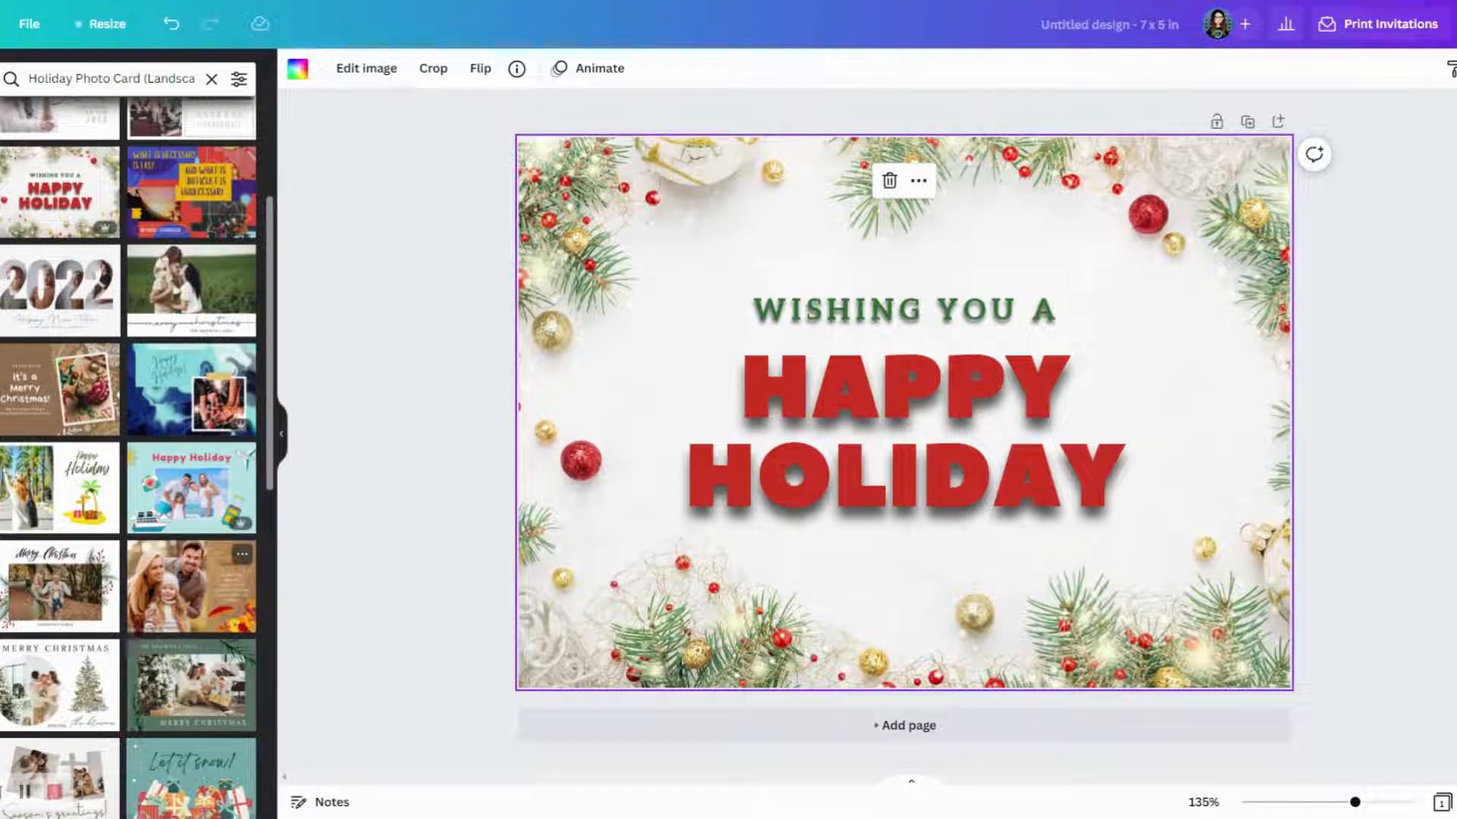
{"action": "left_click", "coordinate": [73, 498]}
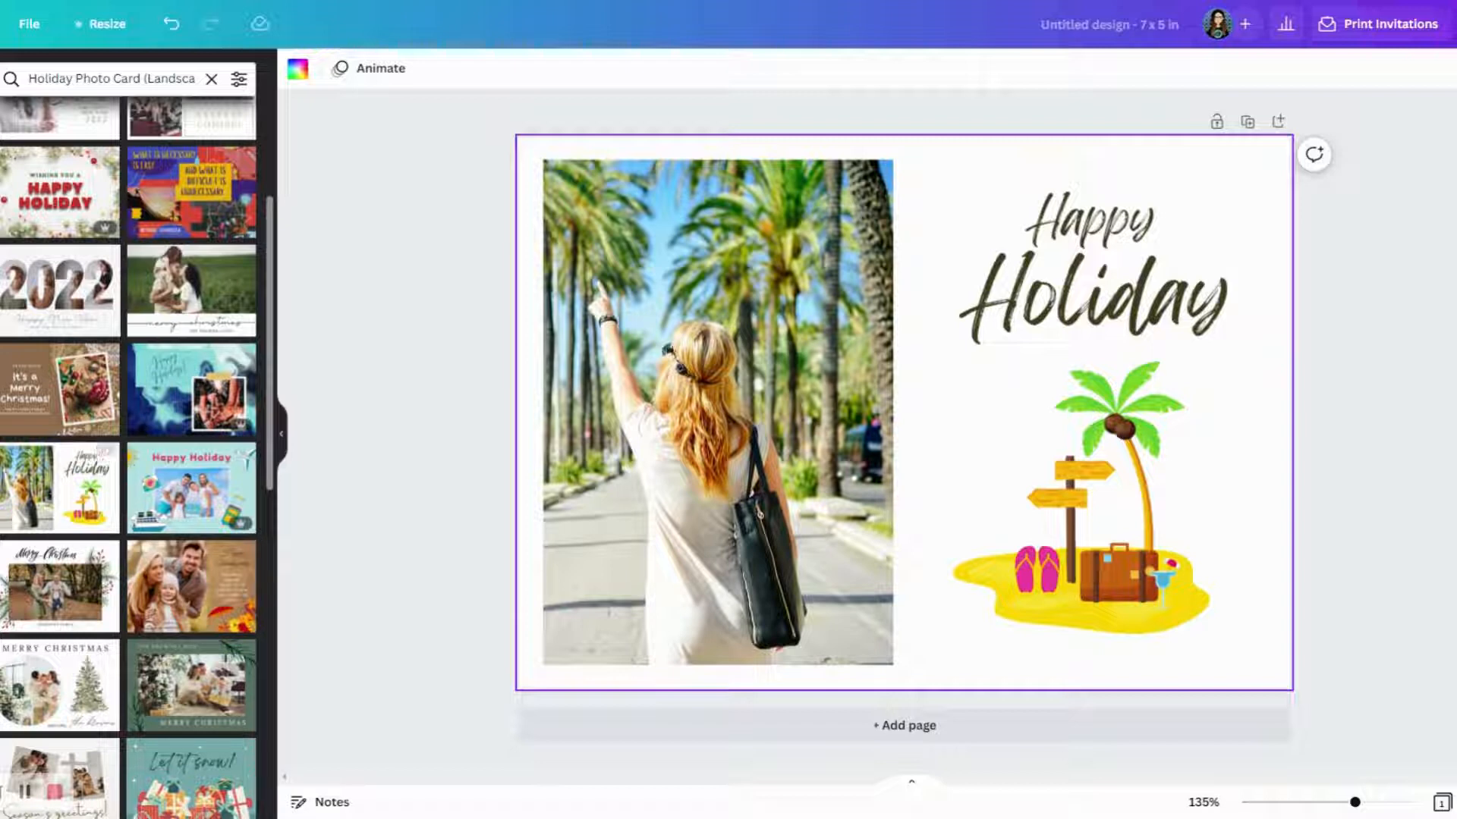
{"action": "scroll", "coordinate": [61, 675], "scroll_direction": "down", "scroll_amount": 5}
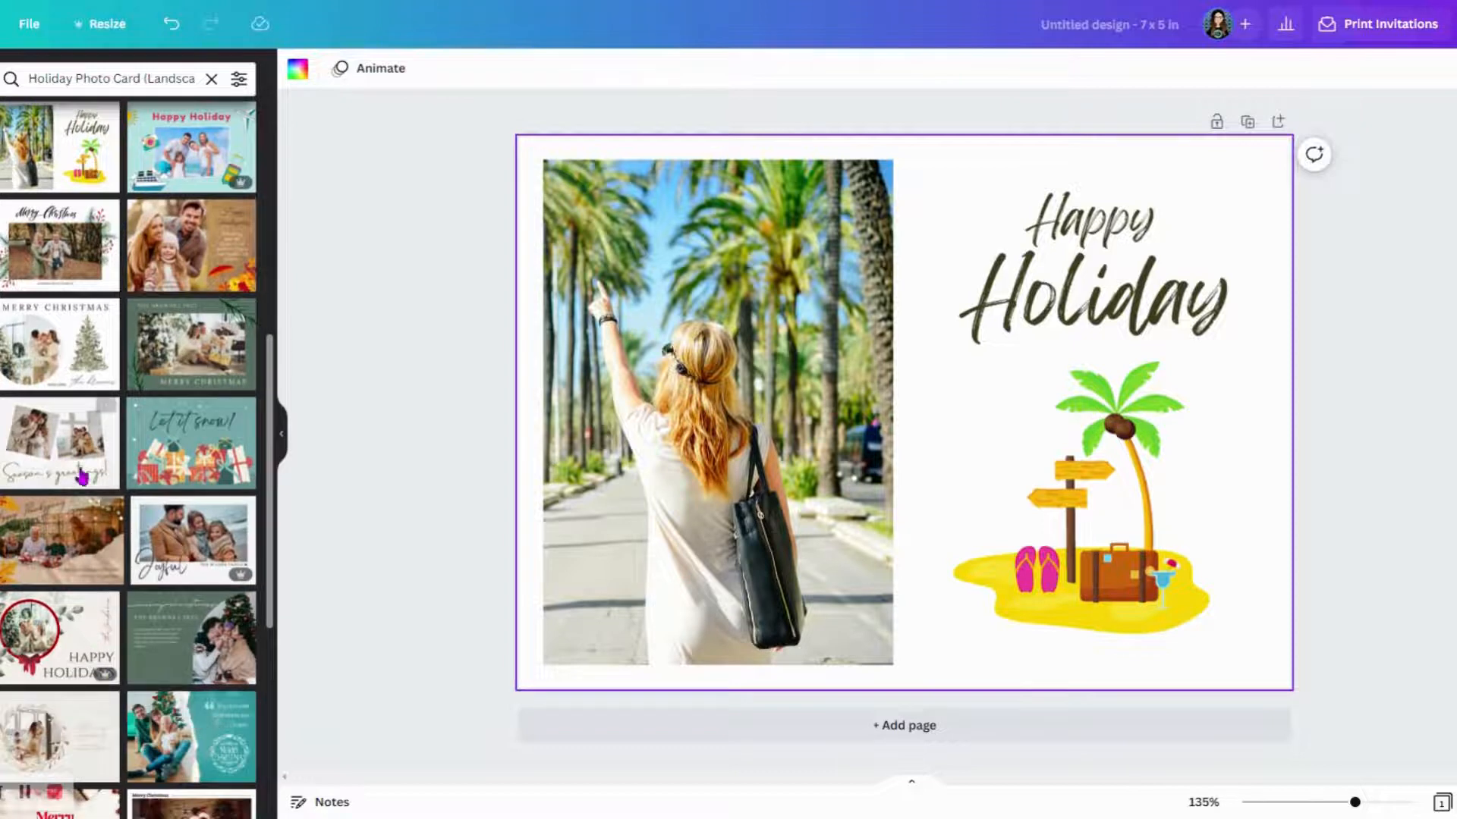
{"action": "scroll", "coordinate": [159, 440], "scroll_direction": "down", "scroll_amount": 1}
{"action": "left_click", "coordinate": [182, 345]}
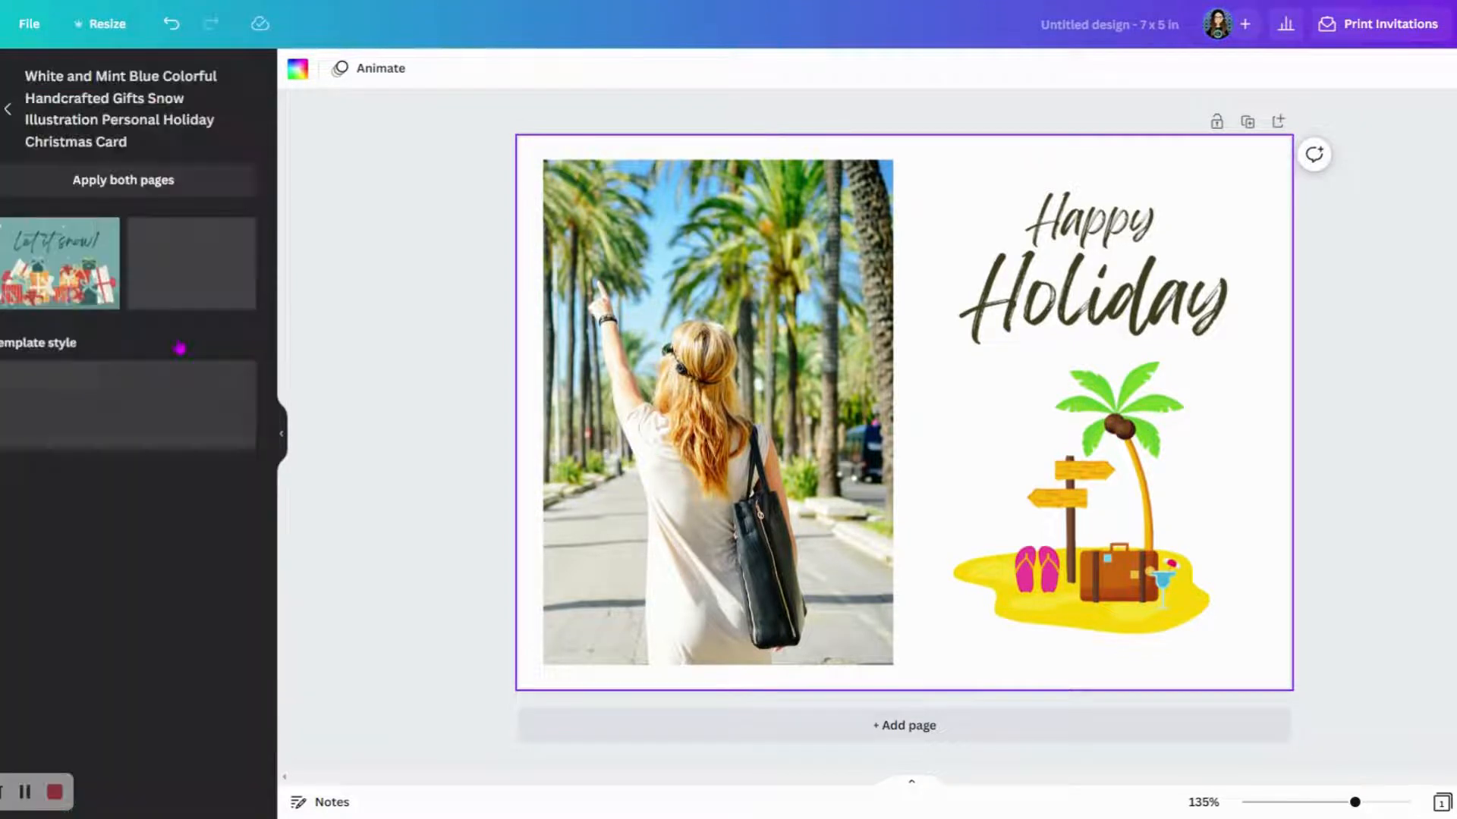
{"action": "left_click", "coordinate": [69, 250]}
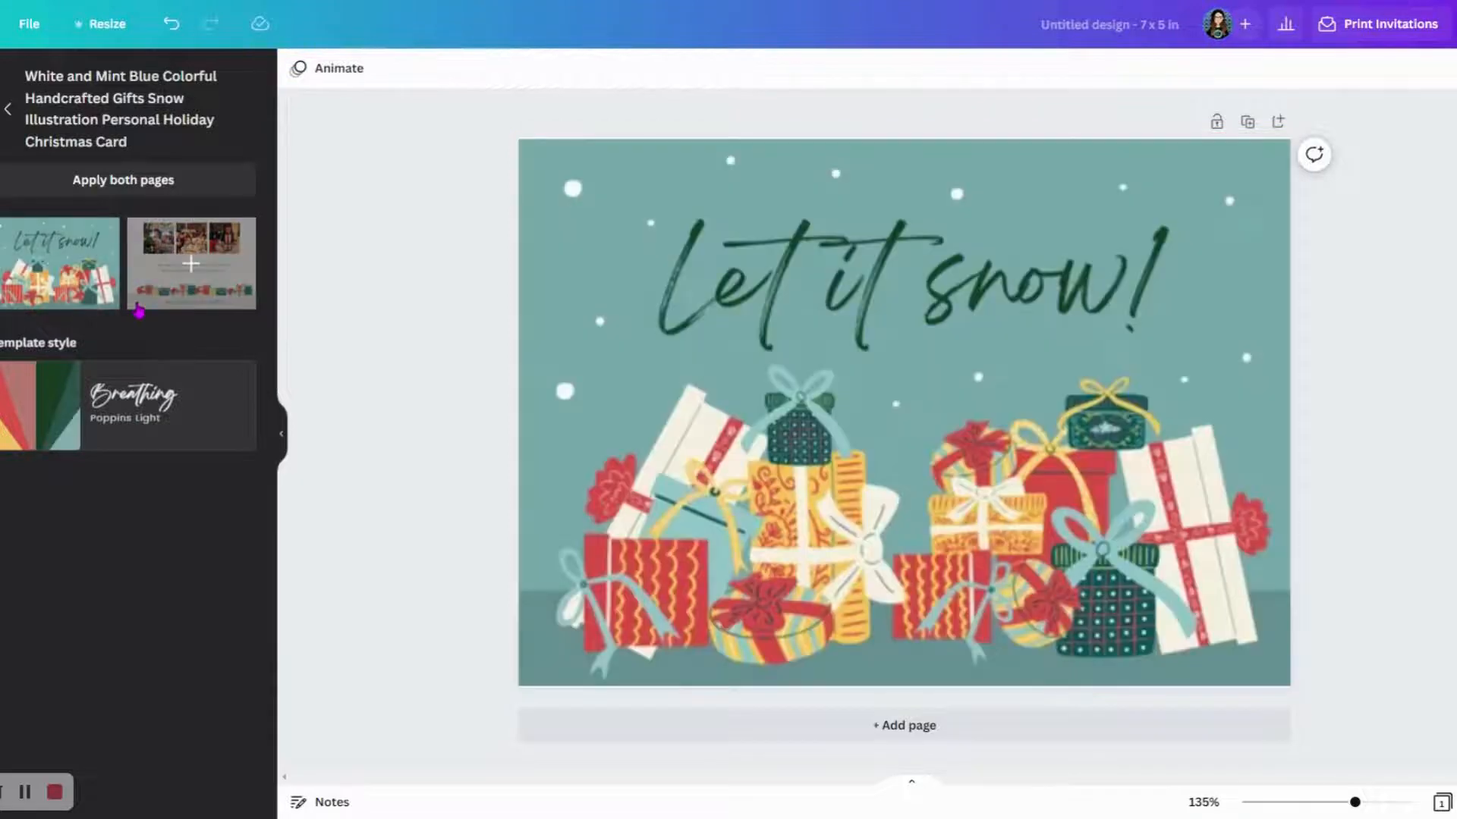
{"action": "left_click", "coordinate": [149, 262]}
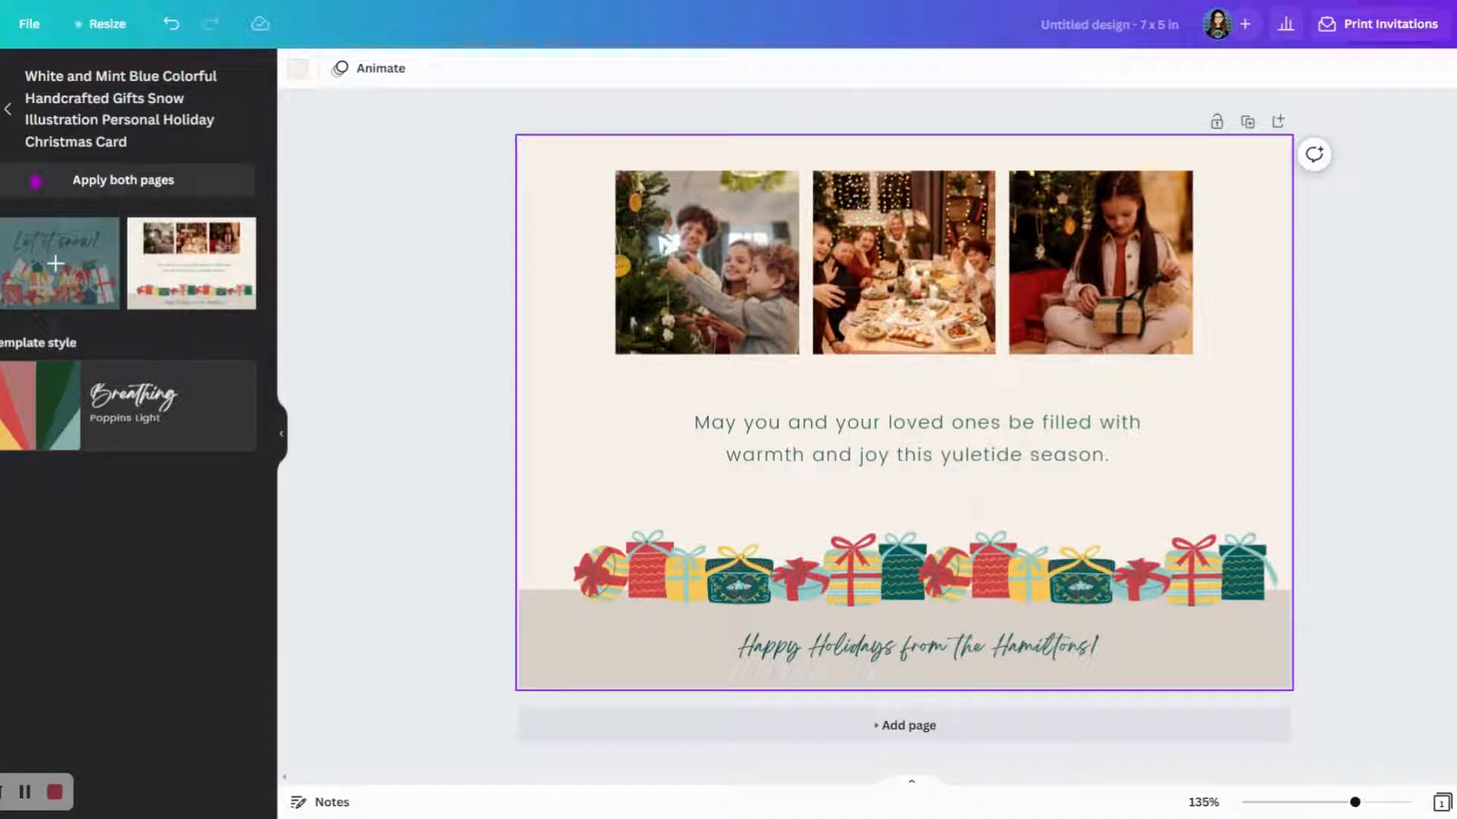
- Return to the holiday photo card templates and apply the JOY design with the bow and round family photo
{"action": "left_click", "coordinate": [8, 108]}
{"action": "scroll", "coordinate": [144, 615], "scroll_direction": "down", "scroll_amount": 2}
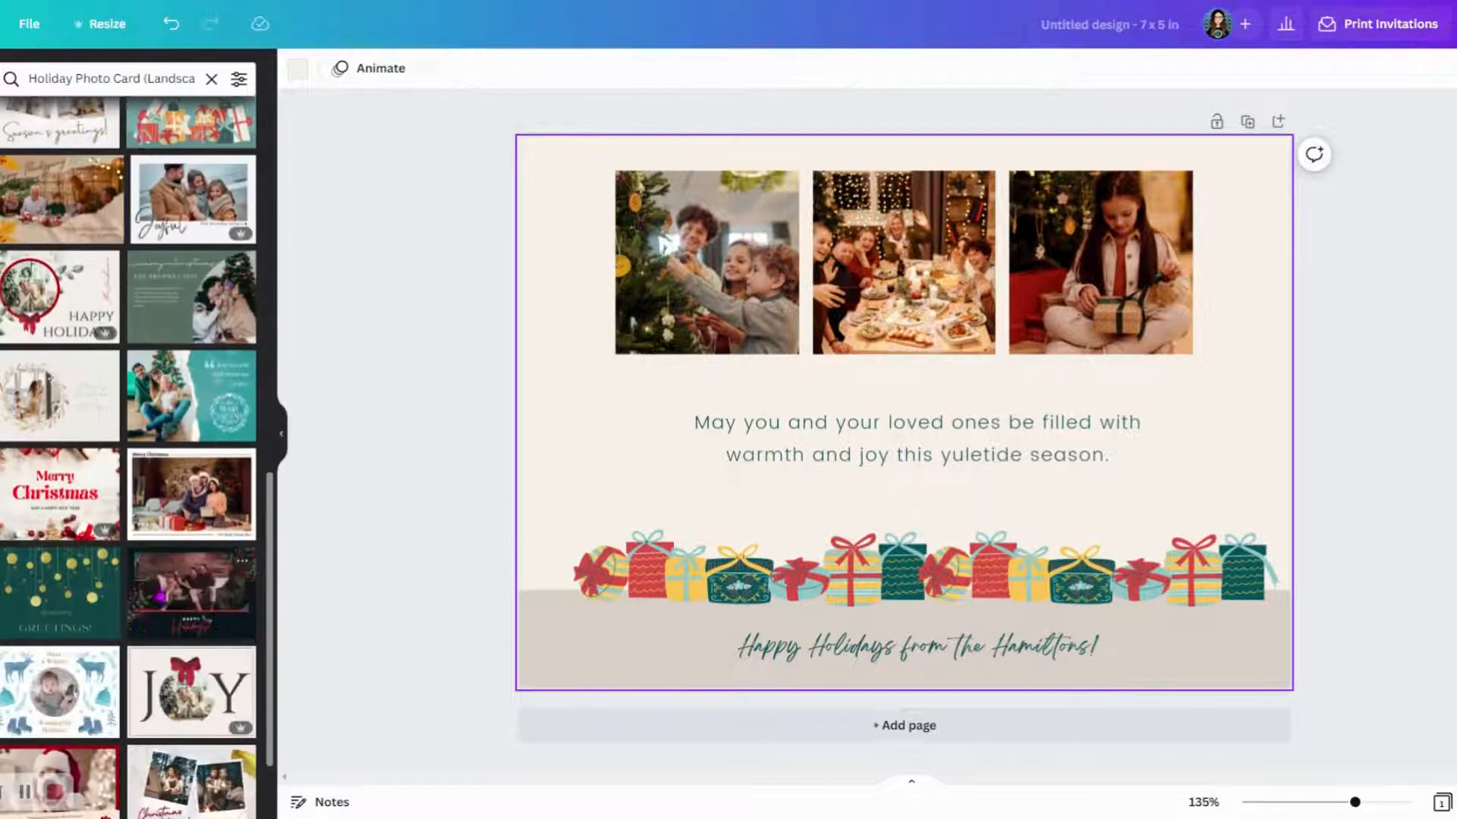
{"action": "scroll", "coordinate": [167, 531], "scroll_direction": "down", "scroll_amount": 4}
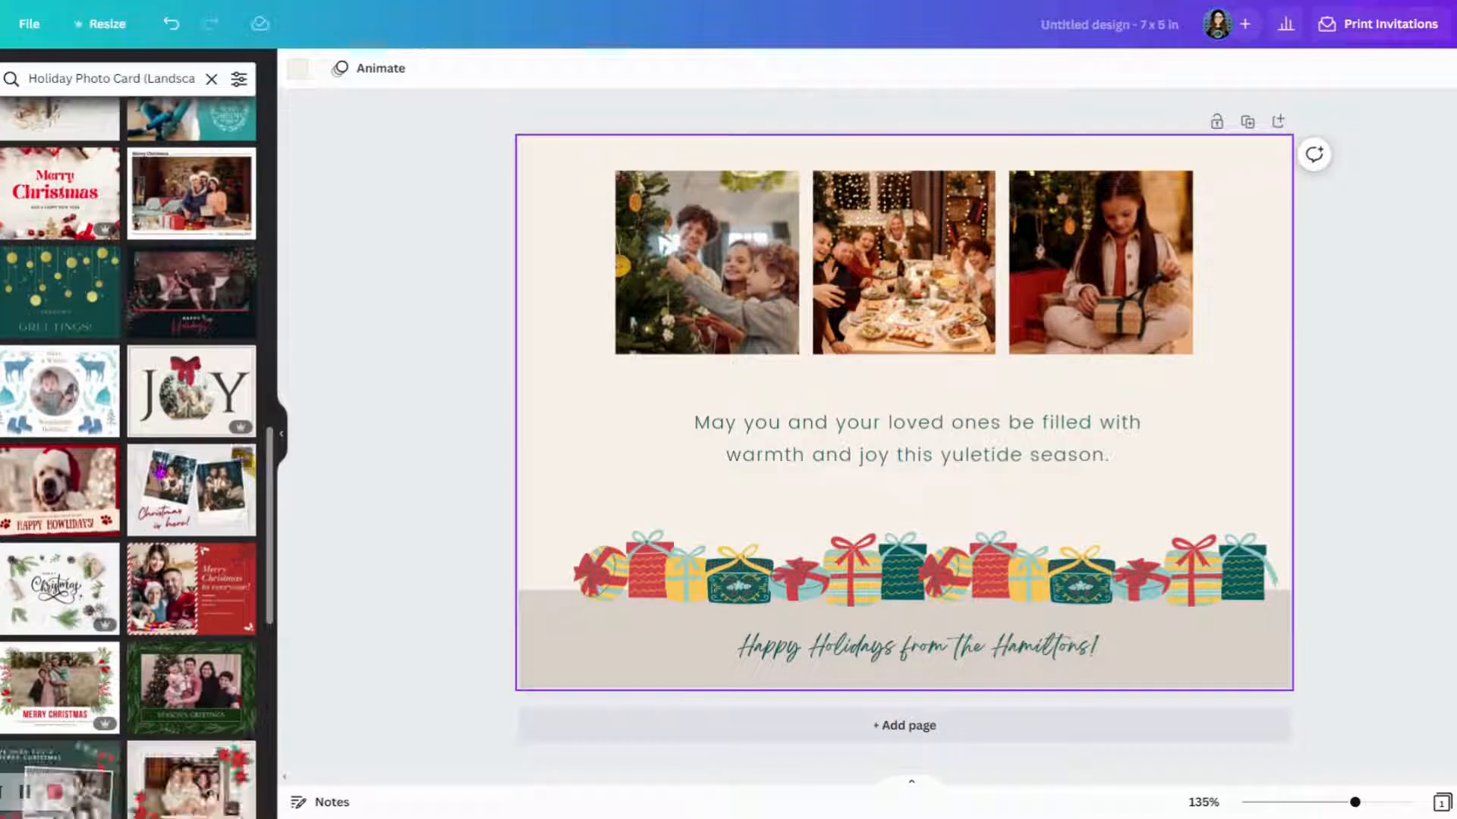
{"action": "left_click", "coordinate": [169, 413]}
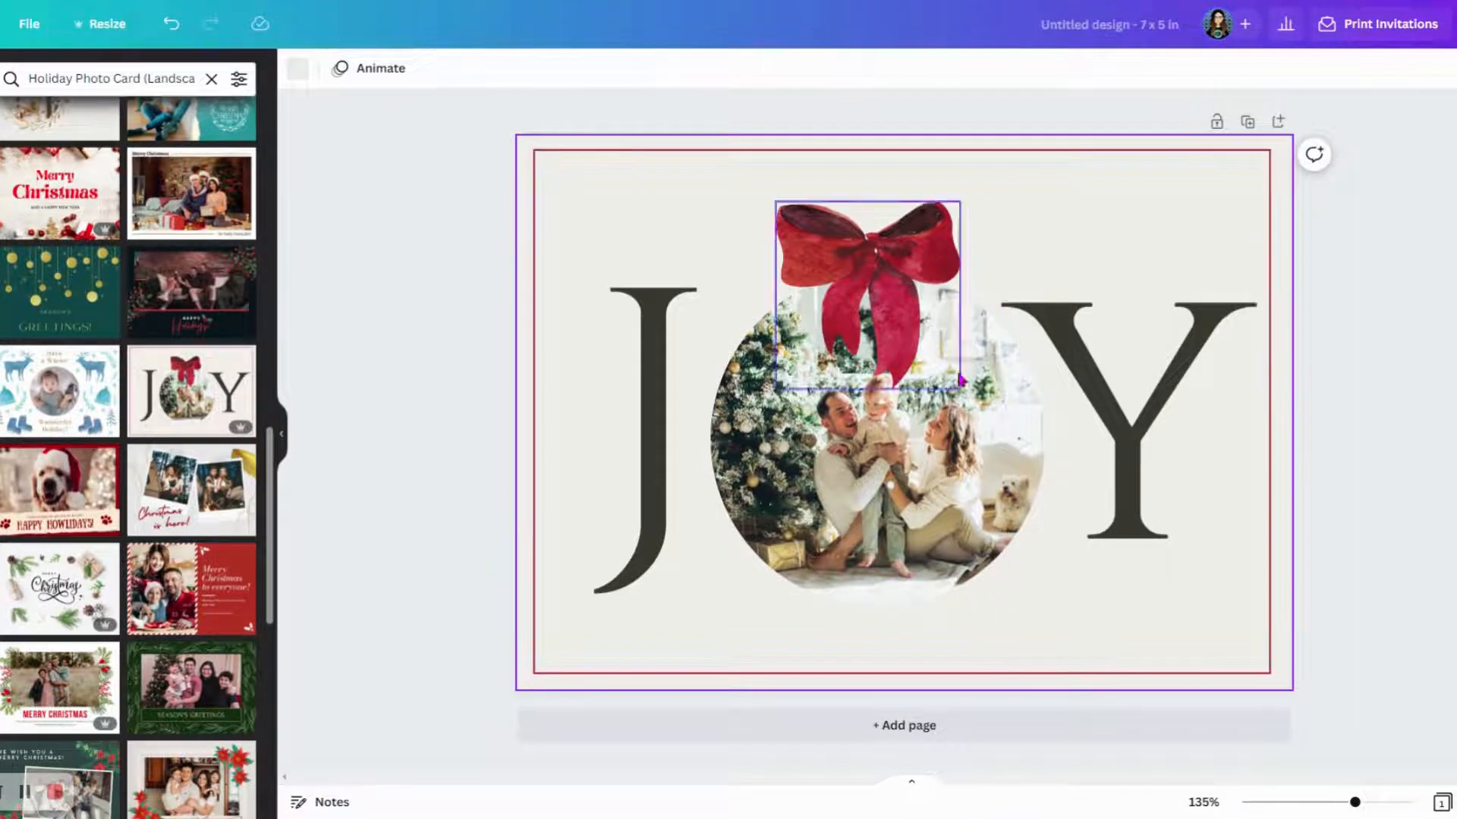
{"action": "left_click", "coordinate": [362, 173]}
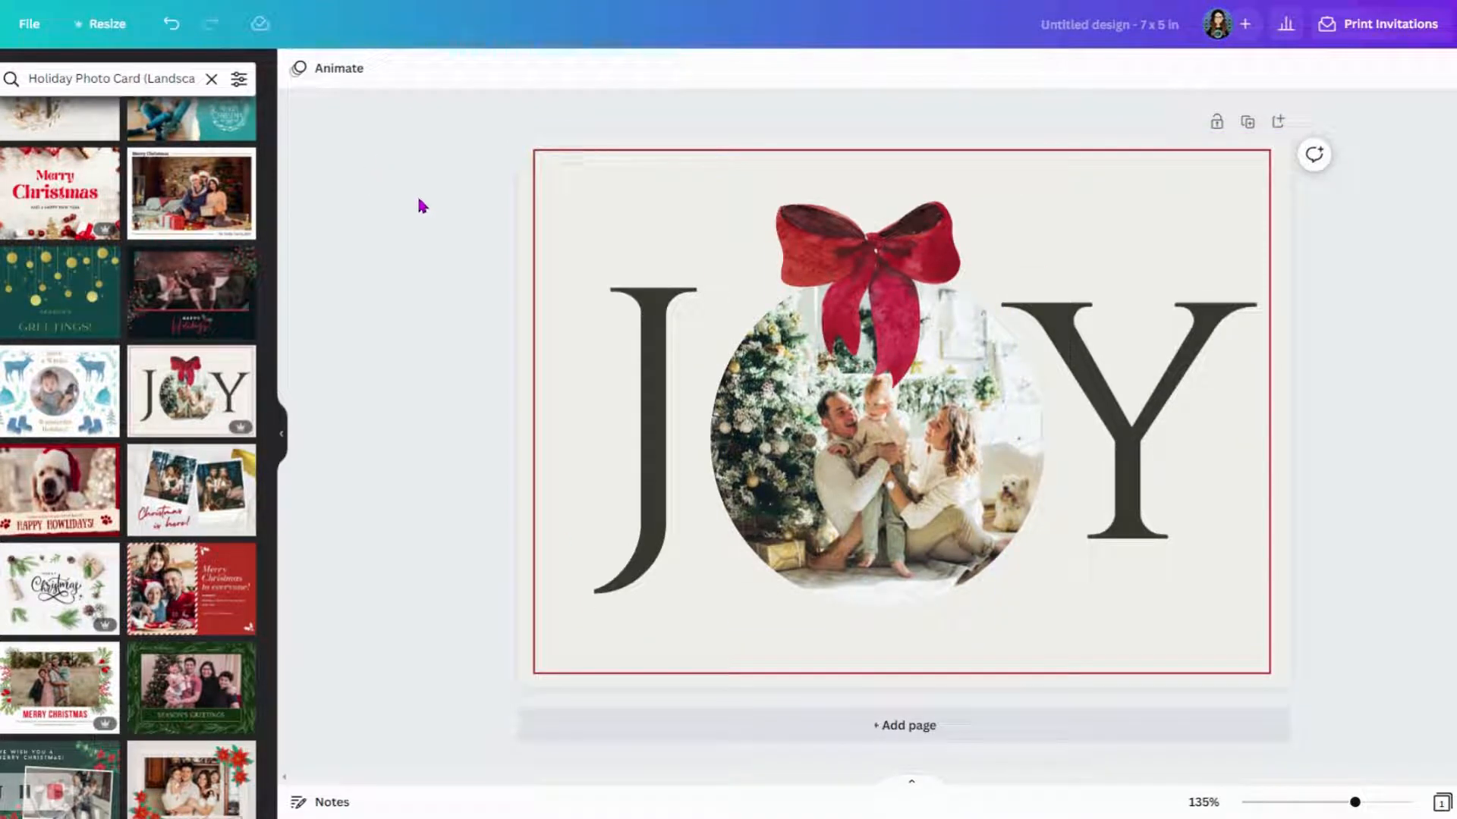
- Add a subheading reading "Digital Family" and place it centred below the round photo
{"action": "left_click", "coordinate": [1, 227]}
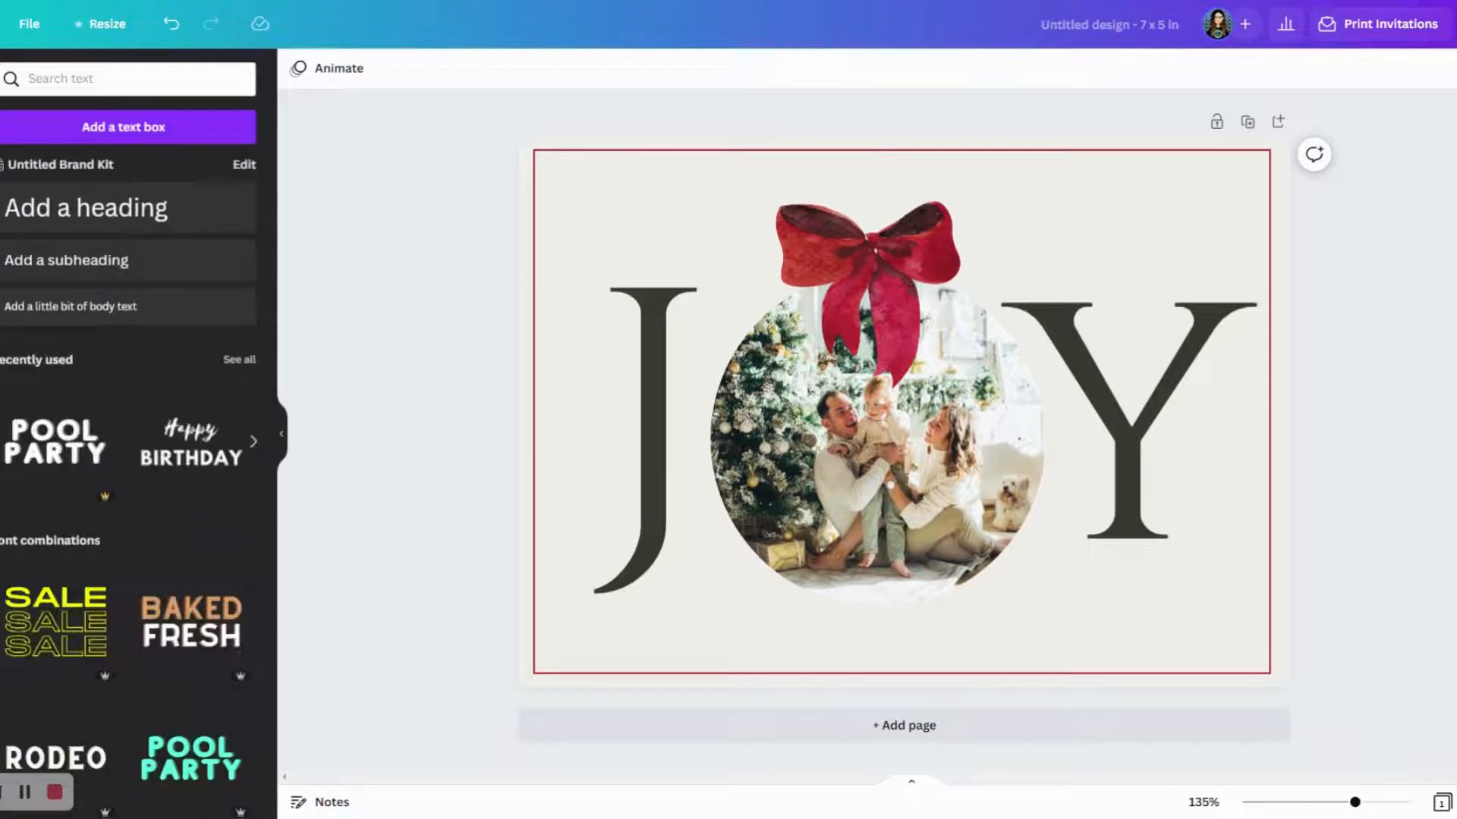
{"action": "left_click", "coordinate": [133, 270]}
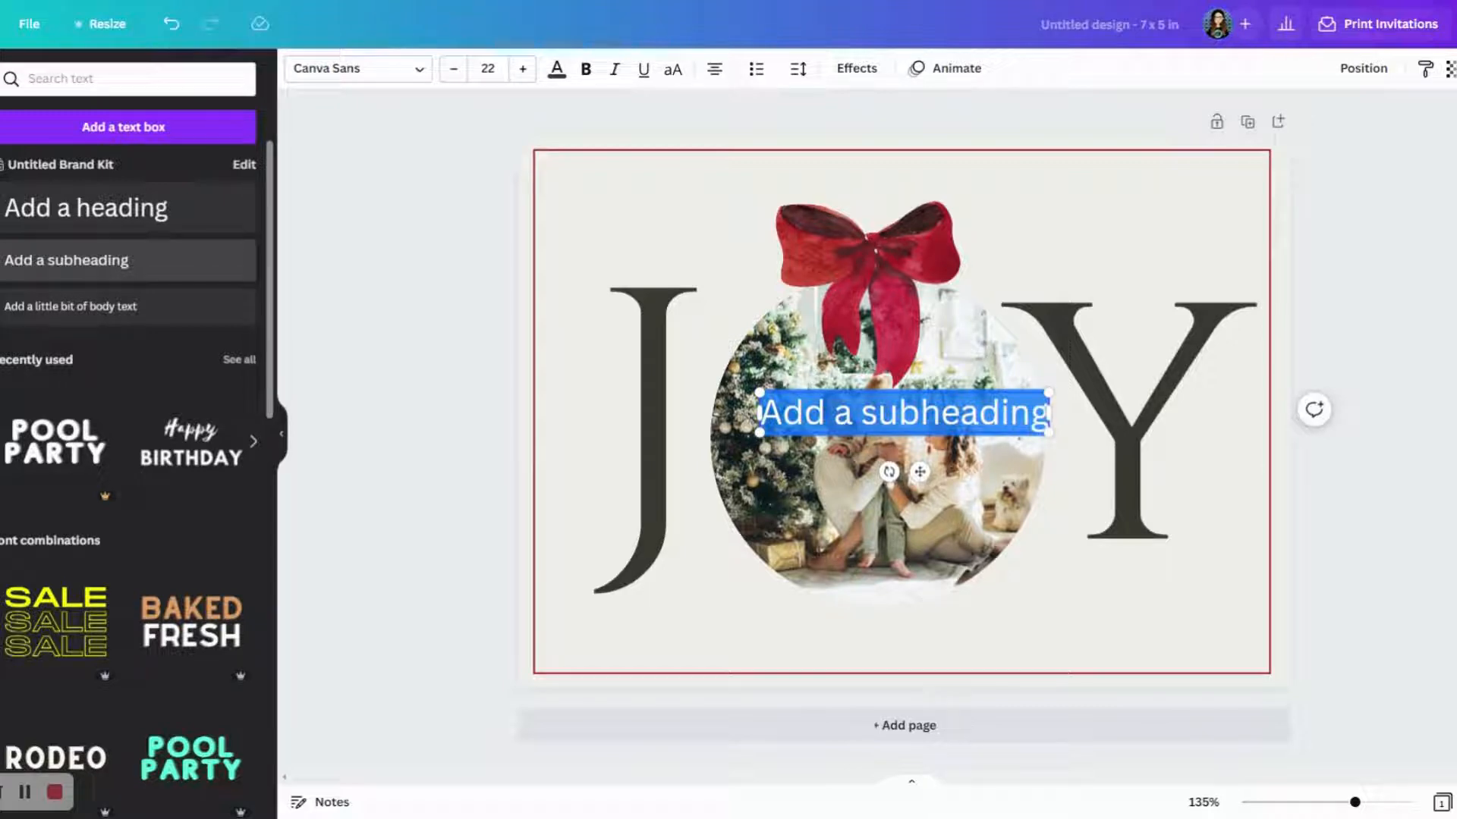
{"action": "type", "text": "Digital Family"}
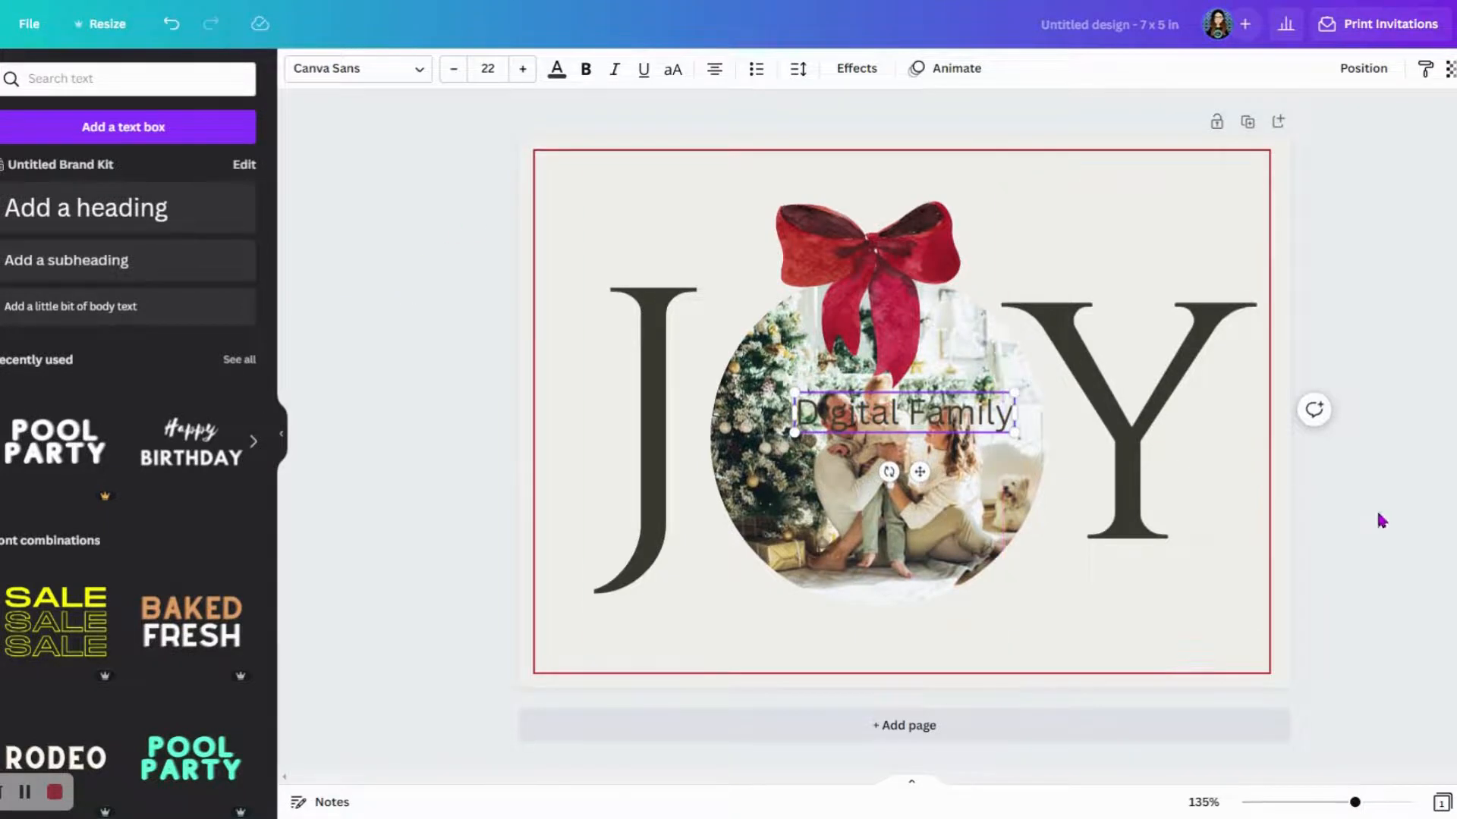
{"action": "left_click", "coordinate": [1323, 510]}
{"action": "left_click_drag", "start_coordinate": [920, 420], "coordinate": [915, 641]}
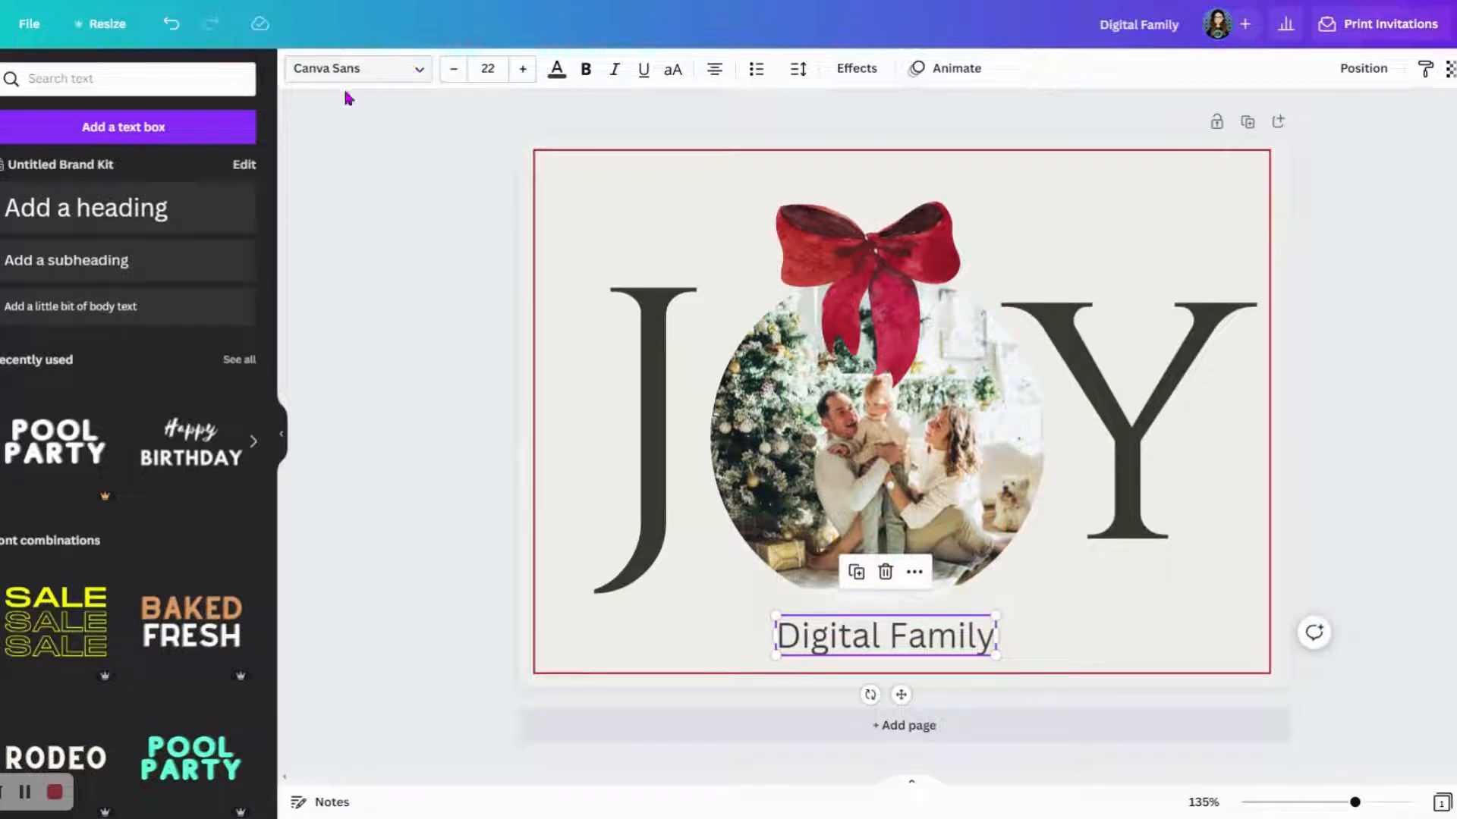
- Browse the fonts and set the "Digital Family" text to Bukhari Script
{"action": "left_click", "coordinate": [363, 75]}
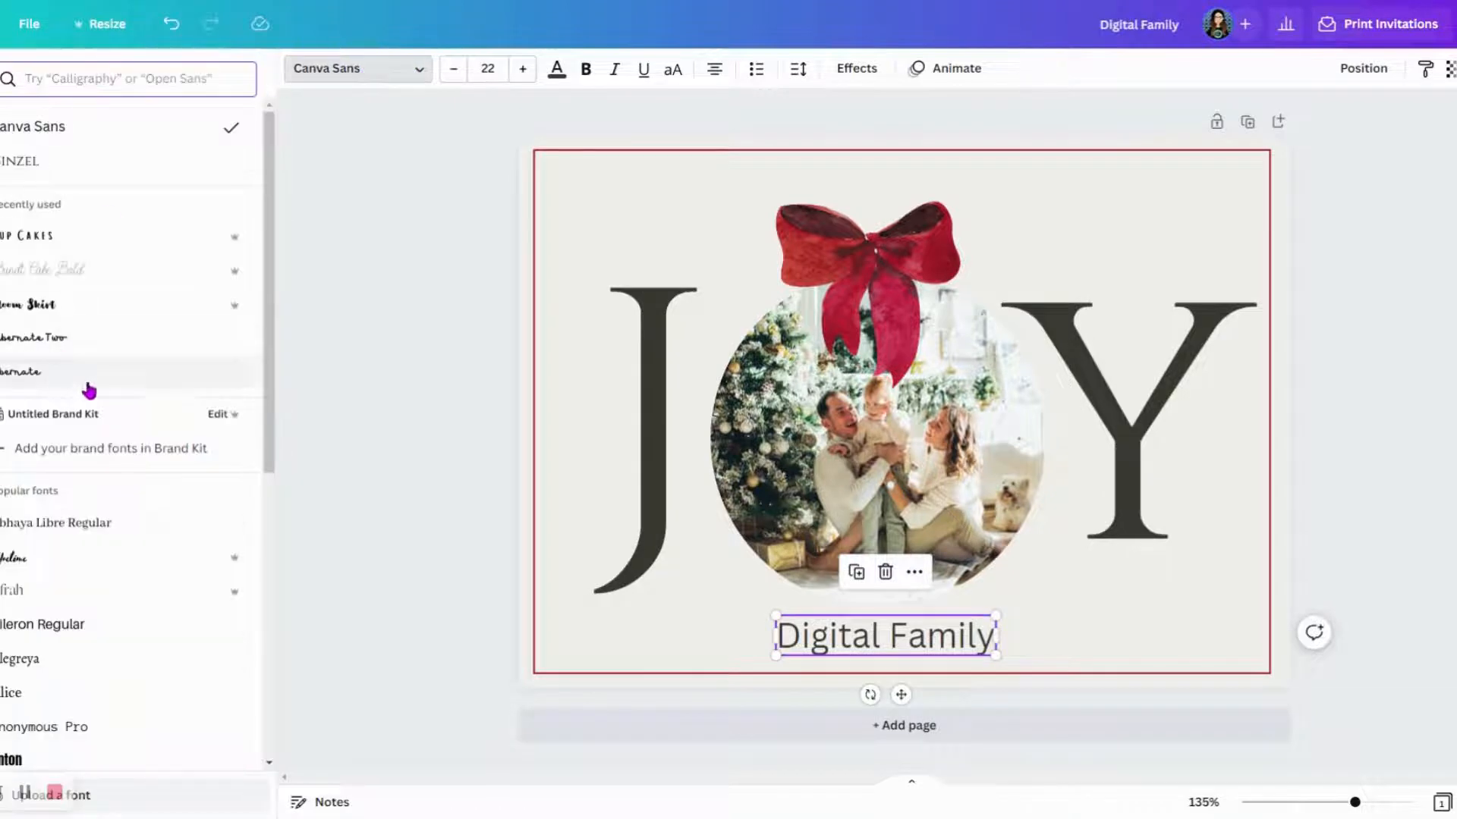
{"action": "scroll", "coordinate": [97, 515], "scroll_direction": "down", "scroll_amount": 3}
{"action": "scroll", "coordinate": [95, 536], "scroll_direction": "down", "scroll_amount": 4}
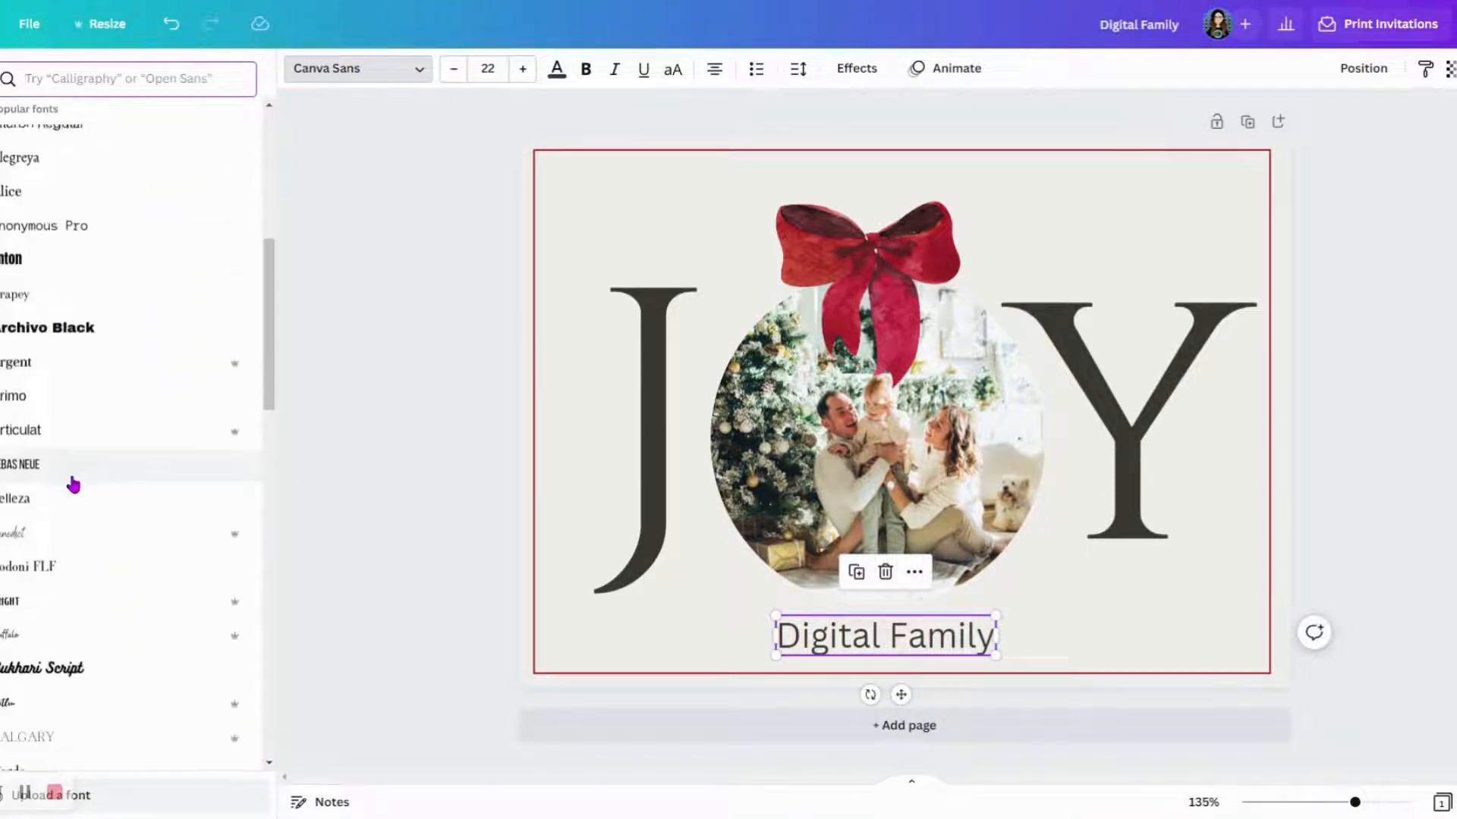
{"action": "scroll", "coordinate": [79, 487], "scroll_direction": "up", "scroll_amount": 7}
{"action": "scroll", "coordinate": [85, 497], "scroll_direction": "down", "scroll_amount": 9}
{"action": "scroll", "coordinate": [85, 499], "scroll_direction": "down", "scroll_amount": 8}
{"action": "scroll", "coordinate": [84, 497], "scroll_direction": "up", "scroll_amount": 8}
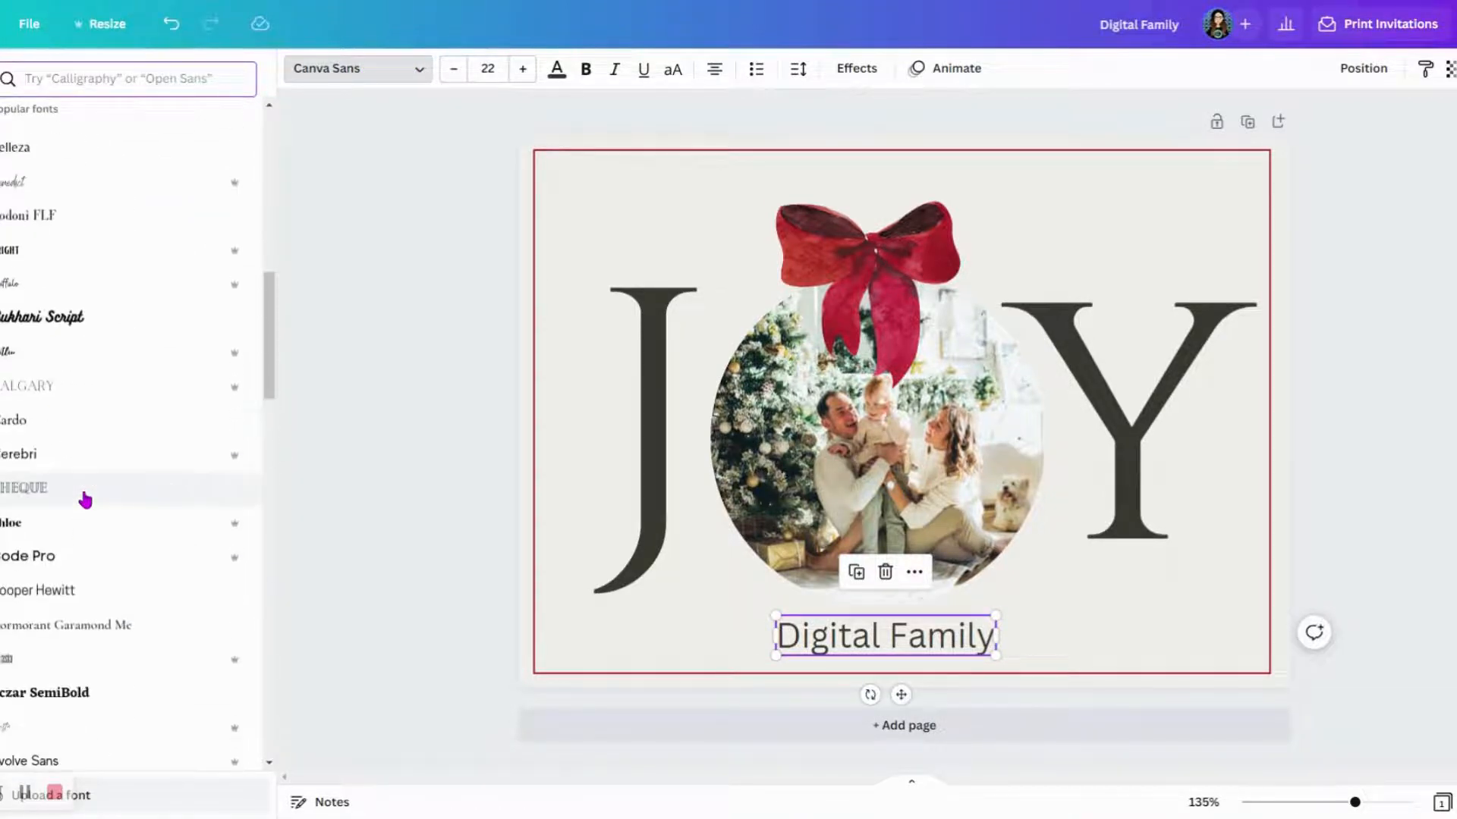
{"action": "left_click", "coordinate": [44, 491]}
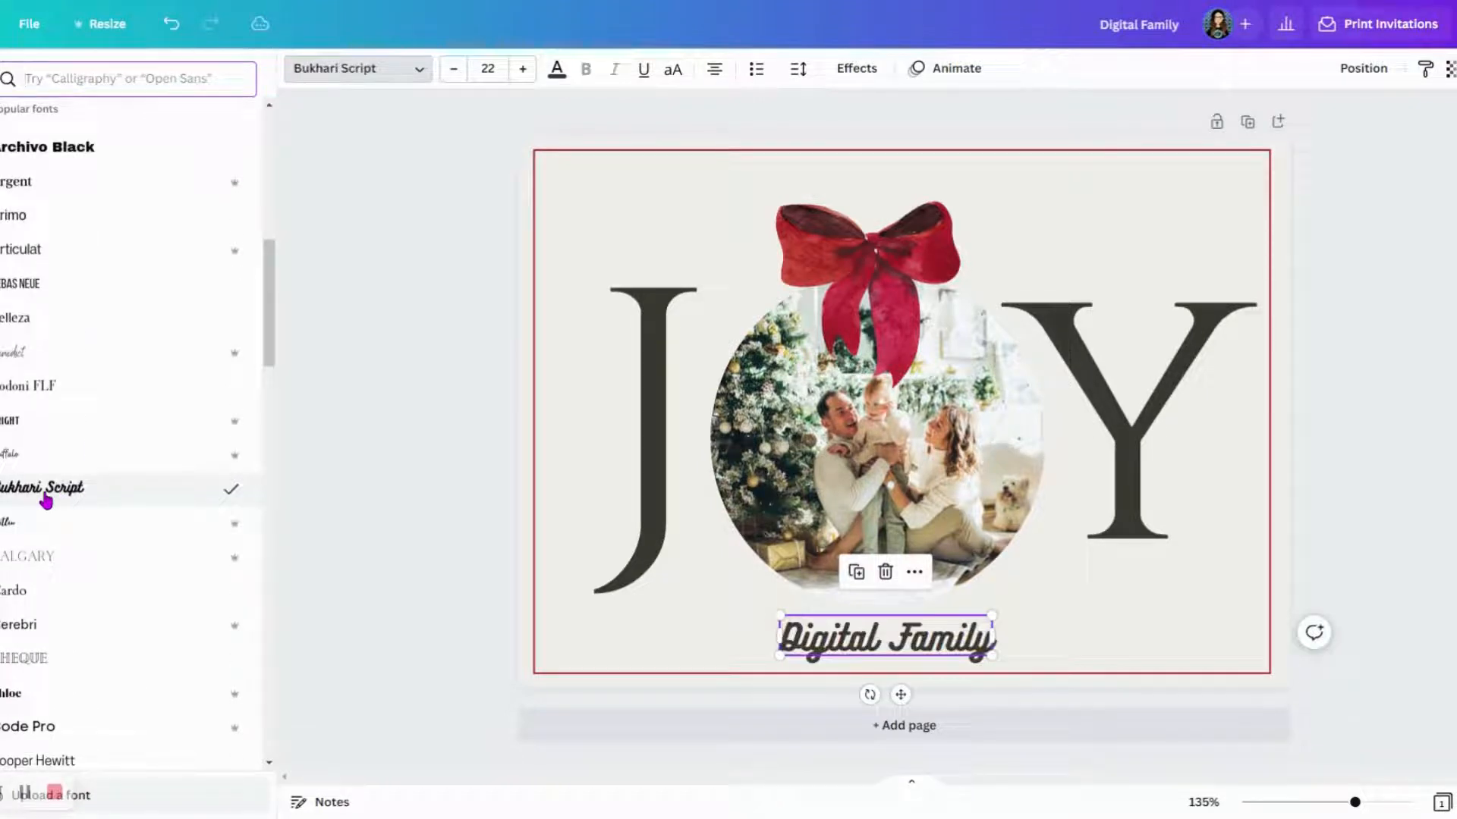
- Search the fonts for "calligraphy" and set the "Digital Family" text to Malibu
{"action": "left_click", "coordinate": [74, 83]}
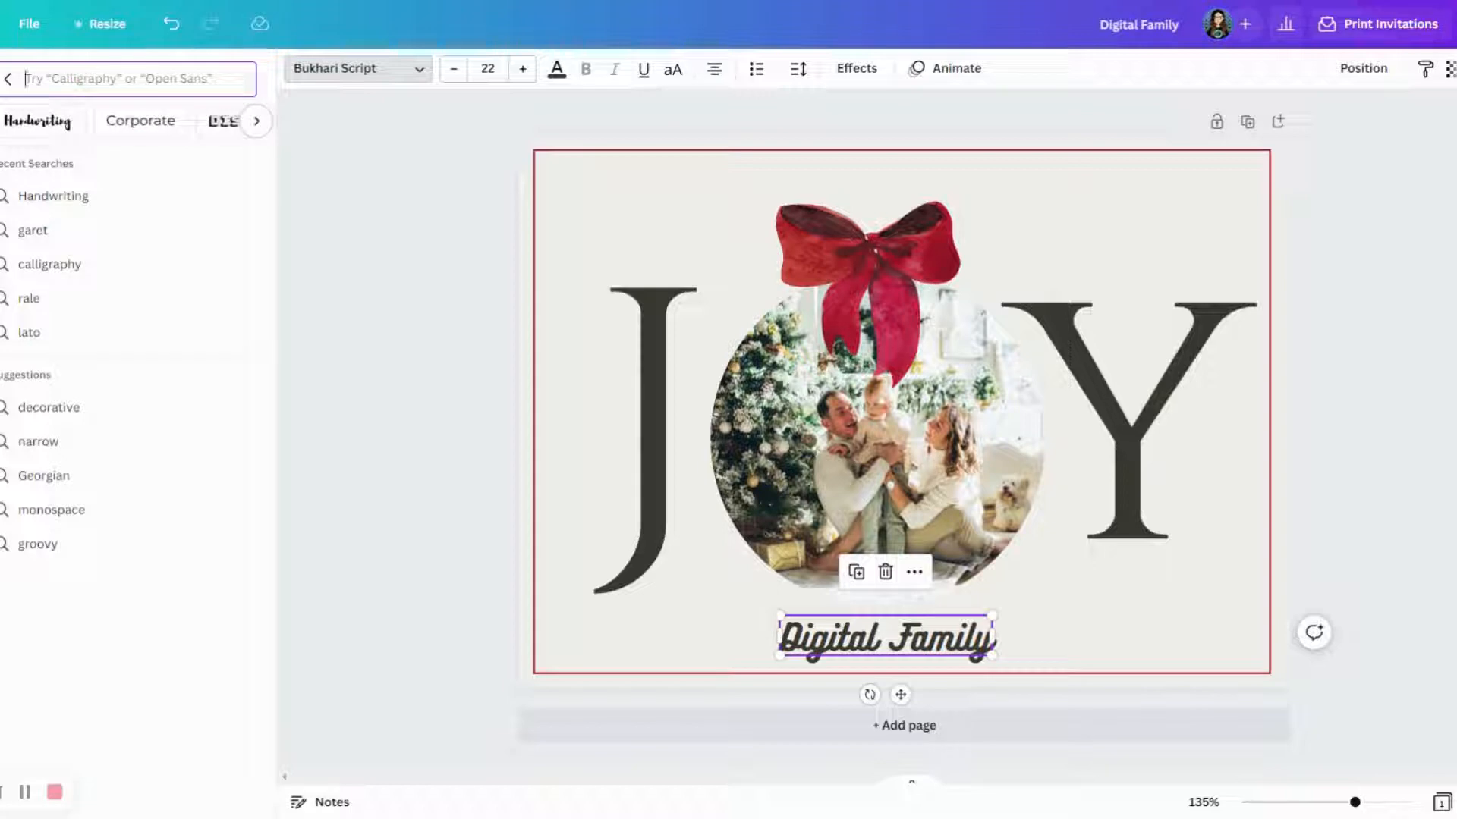
{"action": "type", "text": "call8igr"}
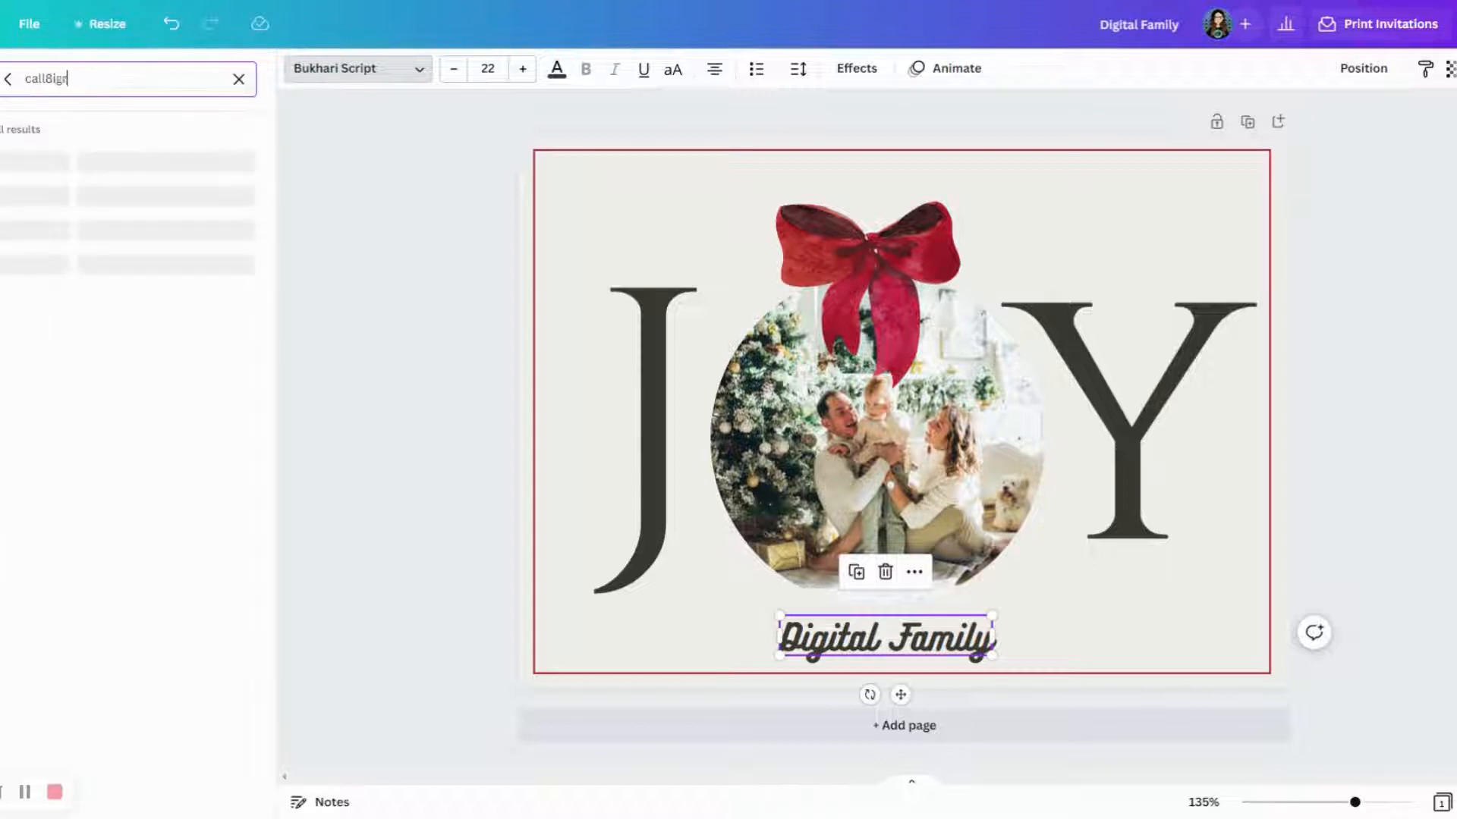
{"action": "key", "text": "BackSpace"}
{"action": "key", "text": "BackSpace"}
{"action": "key", "text": "BackSpace"}
{"action": "key", "text": "BackSpace"}
{"action": "type", "text": "i"}
{"action": "key", "text": "BackSpace"}
{"action": "key", "text": "BackSpace"}
{"action": "type", "text": "ligraphy"}
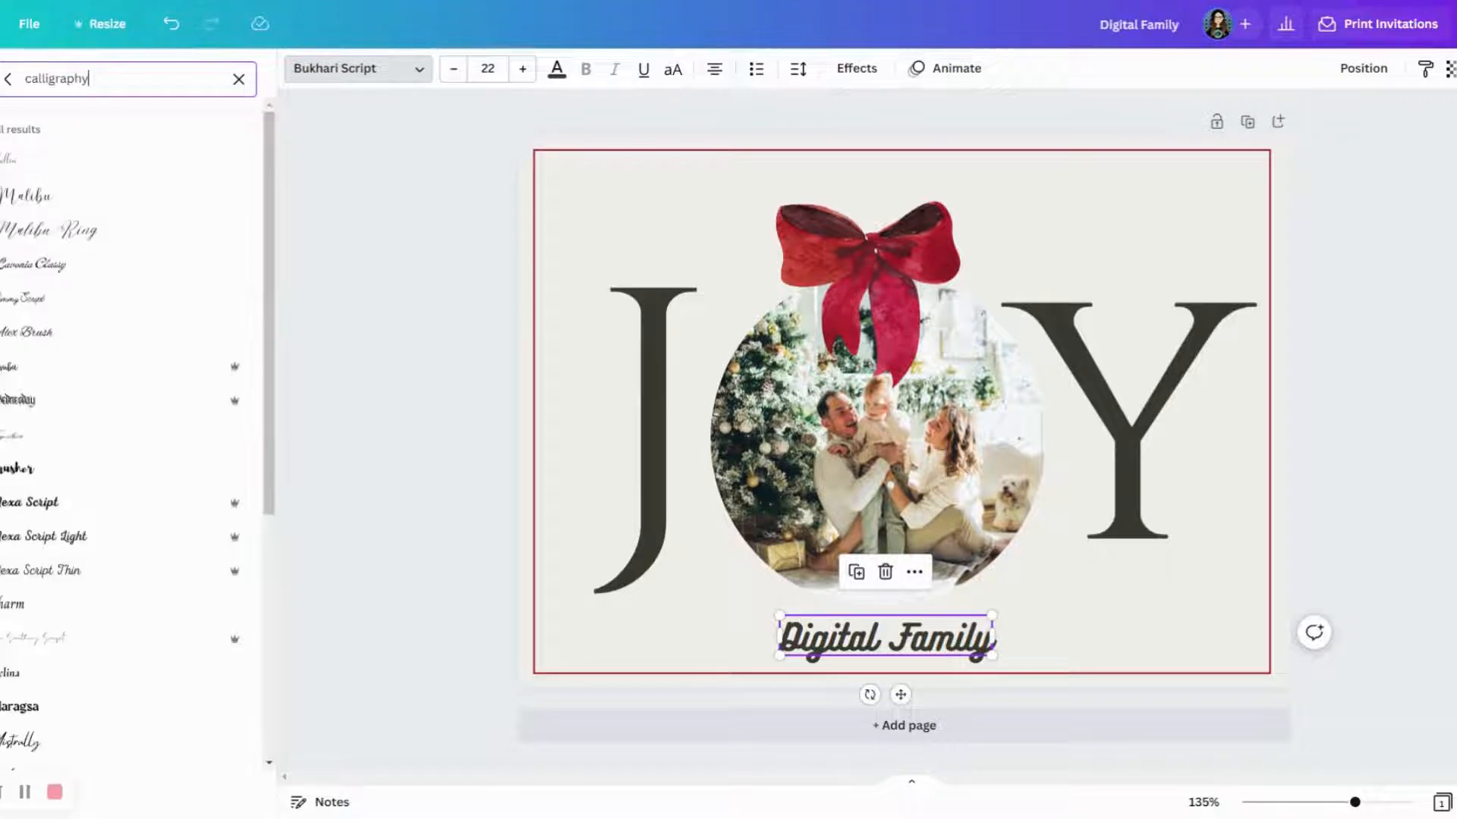
{"action": "left_click", "coordinate": [40, 196]}
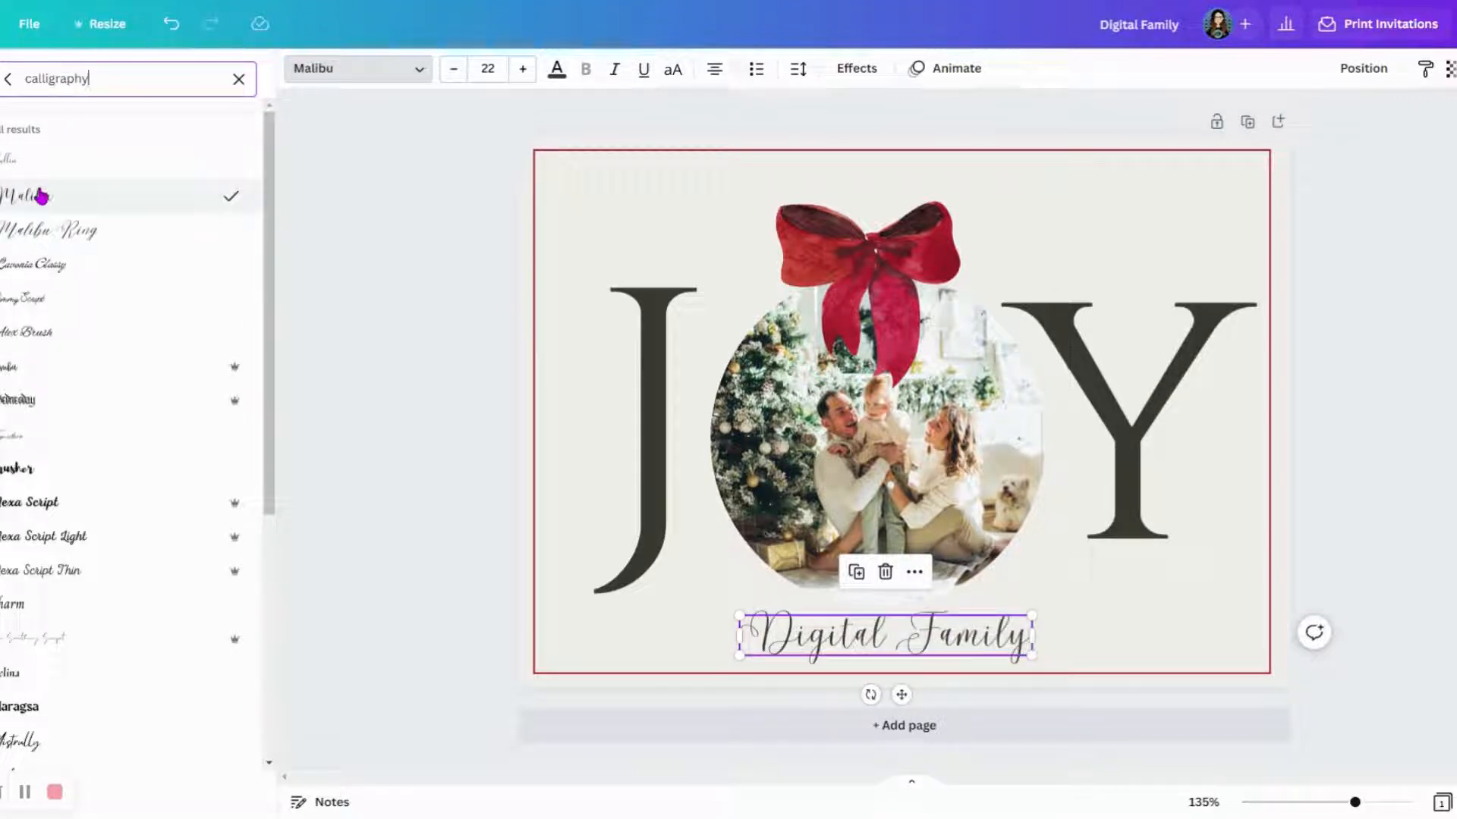
{"action": "left_click", "coordinate": [442, 435]}
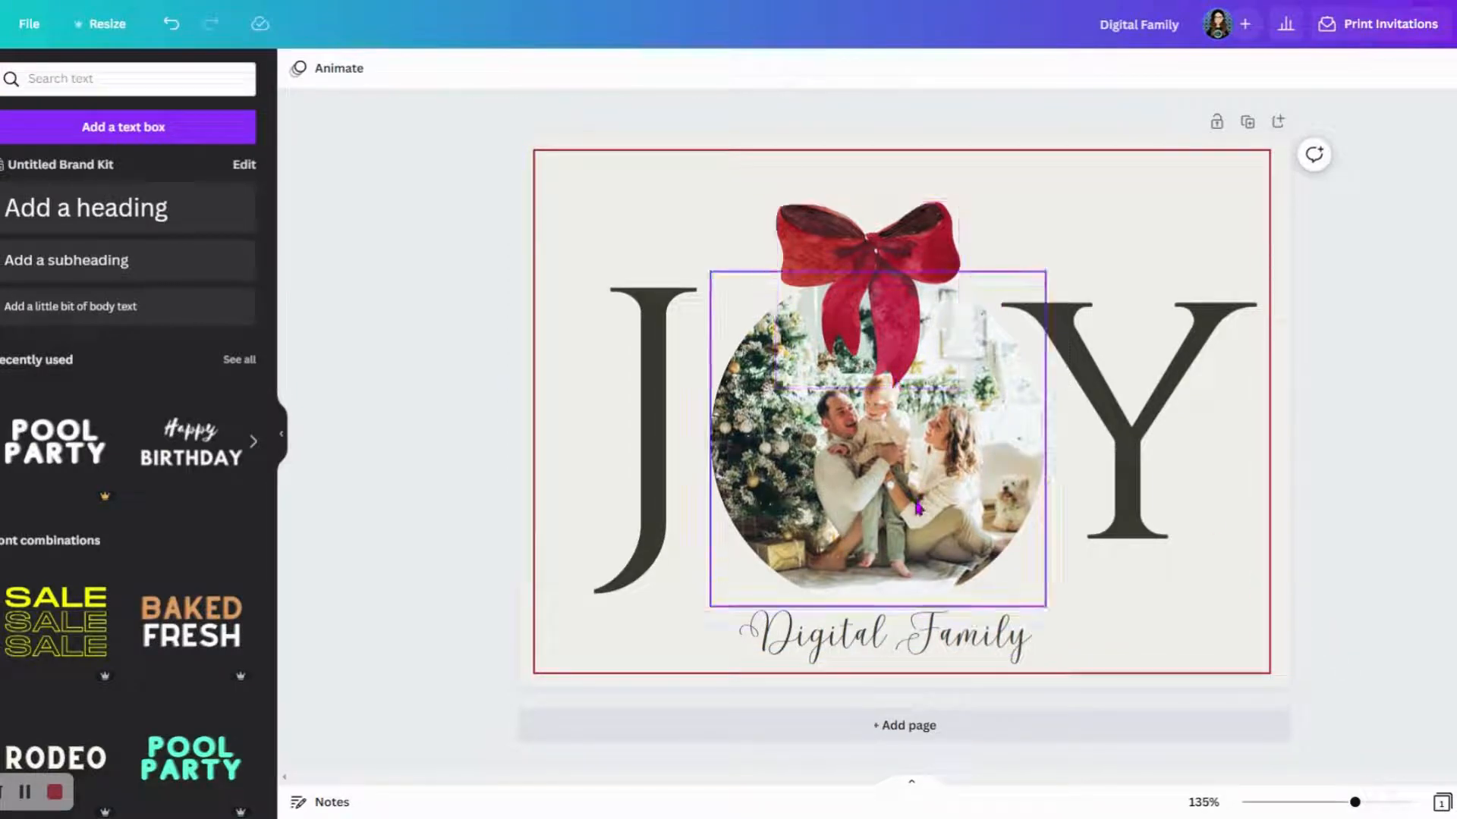
- Move the round photo, the bow, the letters Y and J, and the "Digital Family" text slightly upward on the card
{"action": "left_click_drag", "start_coordinate": [907, 527], "coordinate": [906, 497]}
{"action": "left_click_drag", "start_coordinate": [918, 230], "coordinate": [918, 198]}
{"action": "left_click_drag", "start_coordinate": [1190, 362], "coordinate": [1183, 331]}
{"action": "left_click_drag", "start_coordinate": [647, 424], "coordinate": [646, 398]}
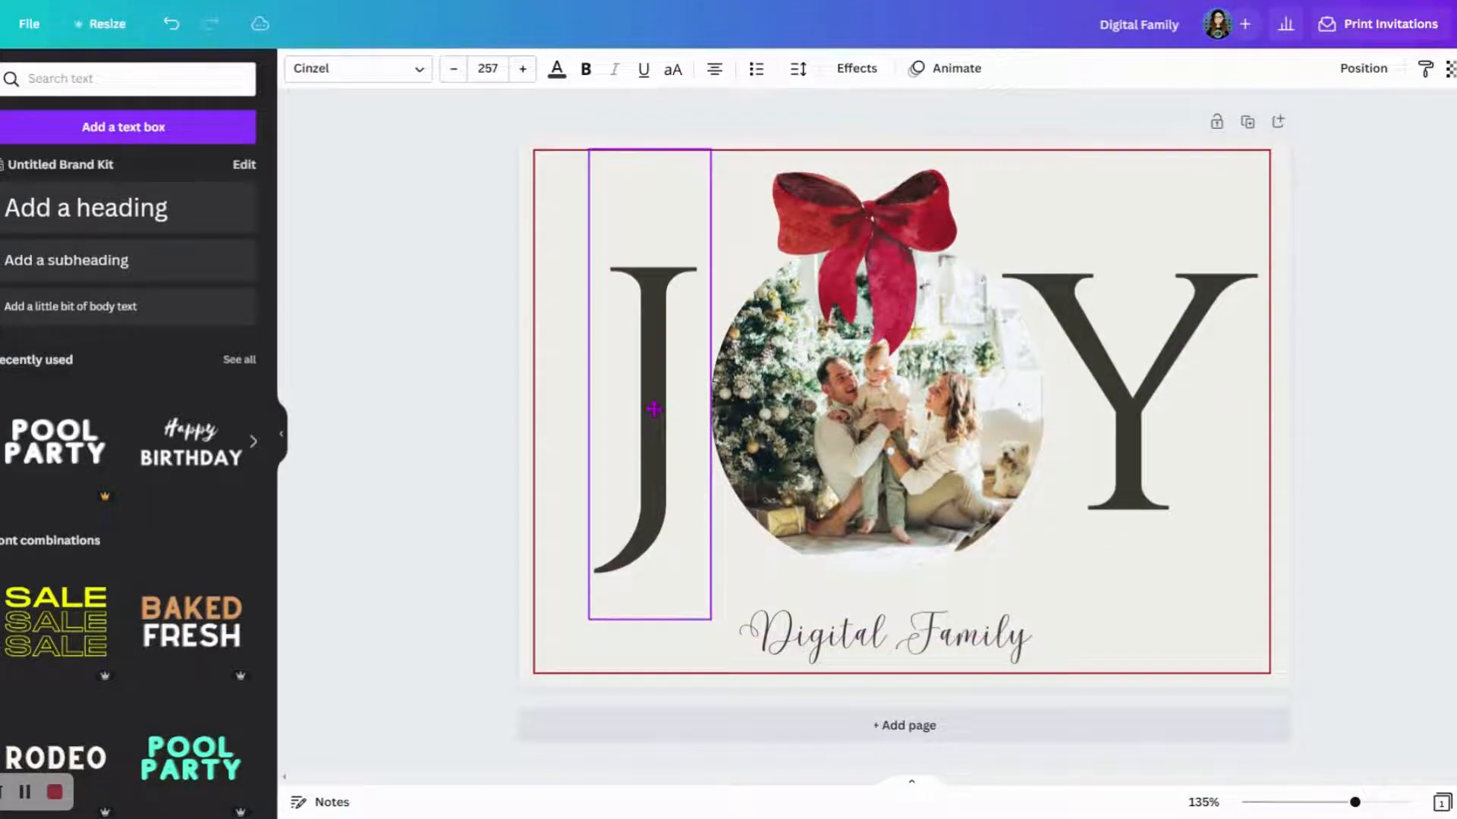
{"action": "left_click_drag", "start_coordinate": [874, 635], "coordinate": [874, 617]}
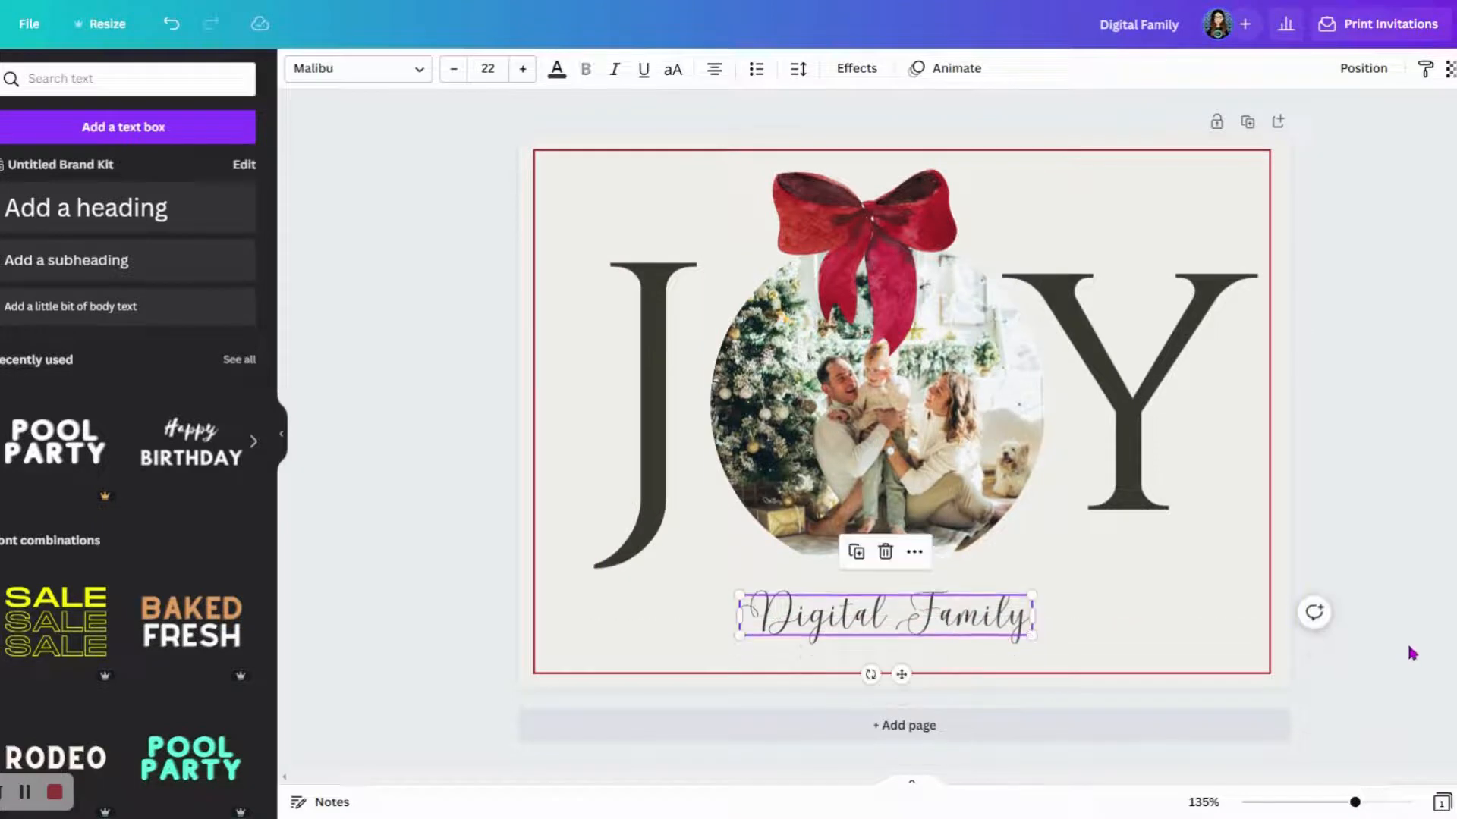
{"action": "left_click", "coordinate": [1422, 595]}
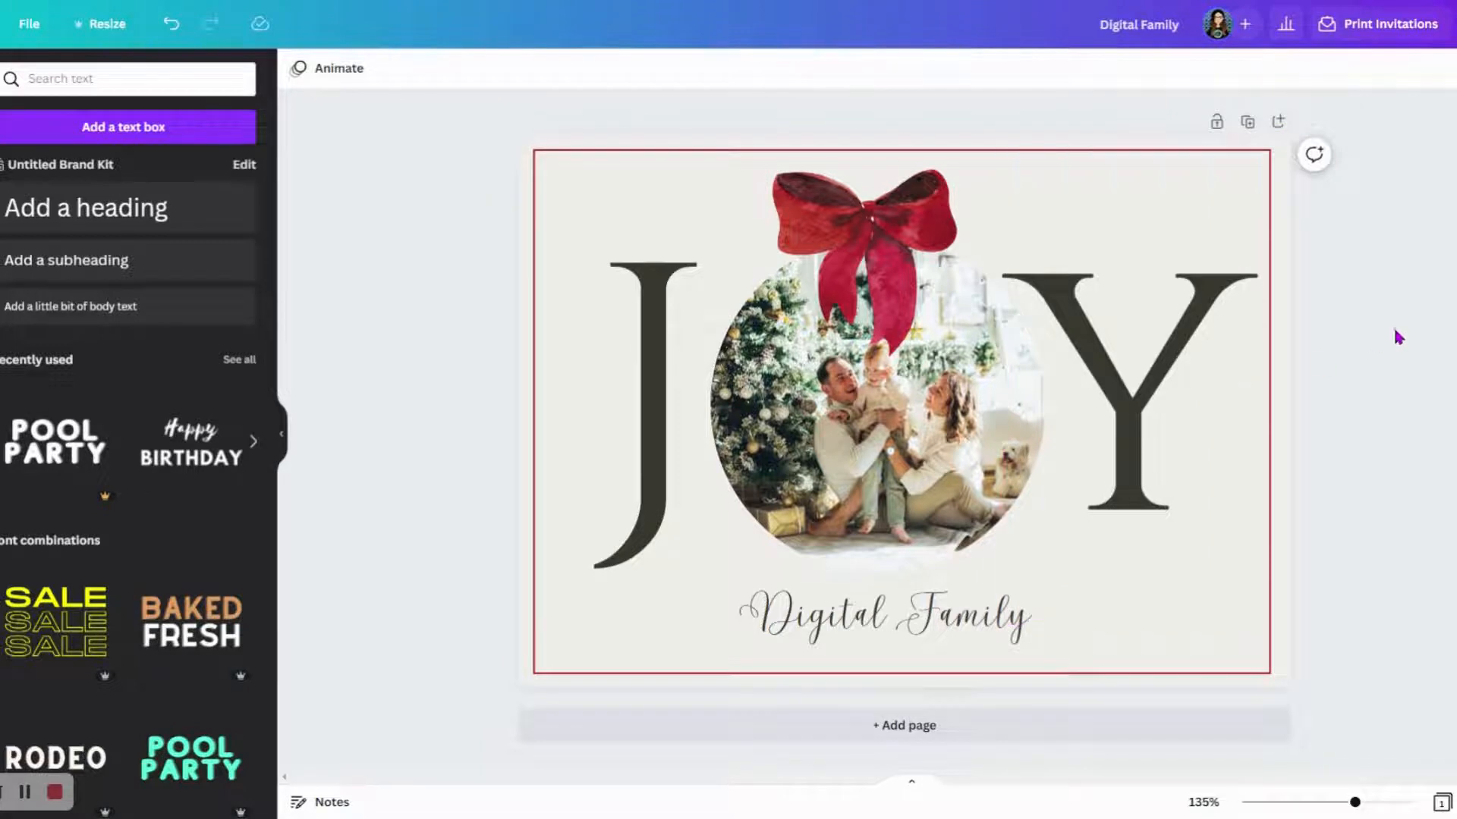
- Duplicate the JOY card page
{"action": "left_click", "coordinate": [1247, 126]}
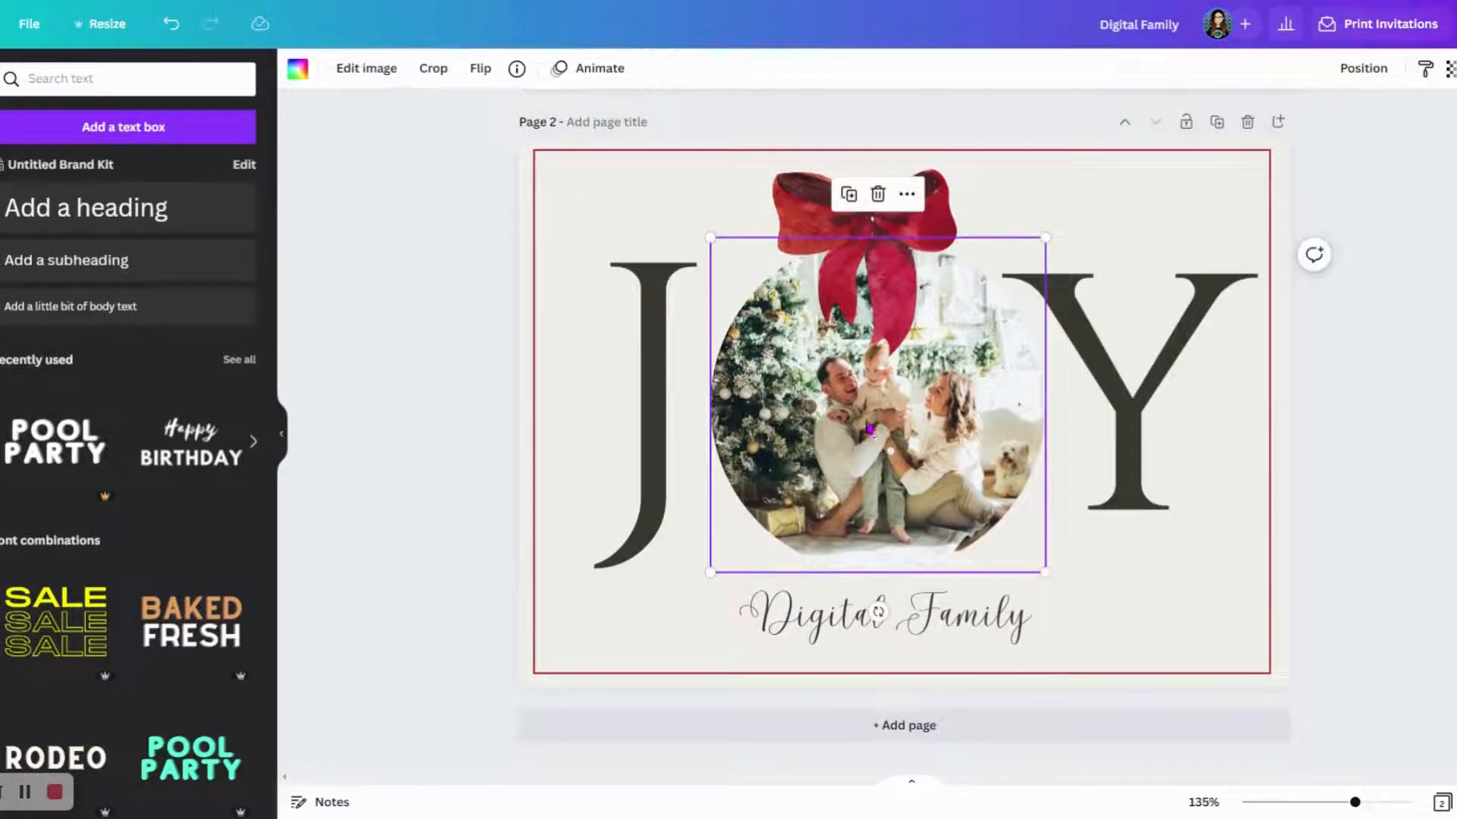
- Delete the round photo and the letters Y and J from page 2, keeping the bow and the "Digital Family" text
{"action": "key", "text": "Delete"}
{"action": "left_click", "coordinate": [1126, 411]}
{"action": "key", "text": "Delete"}
{"action": "left_click", "coordinate": [919, 424]}
{"action": "key", "text": "Delete"}
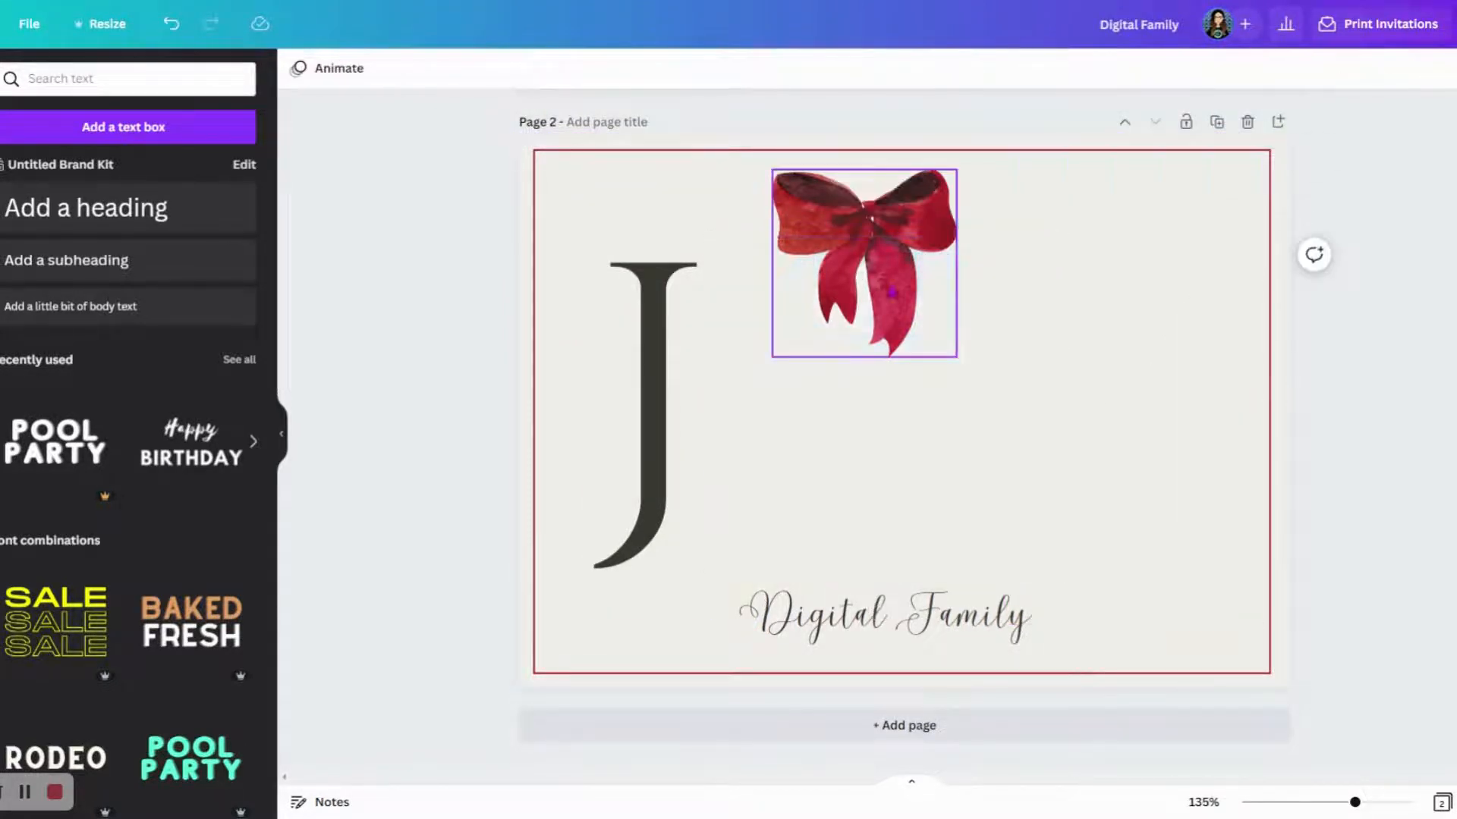
{"action": "left_click", "coordinate": [664, 339]}
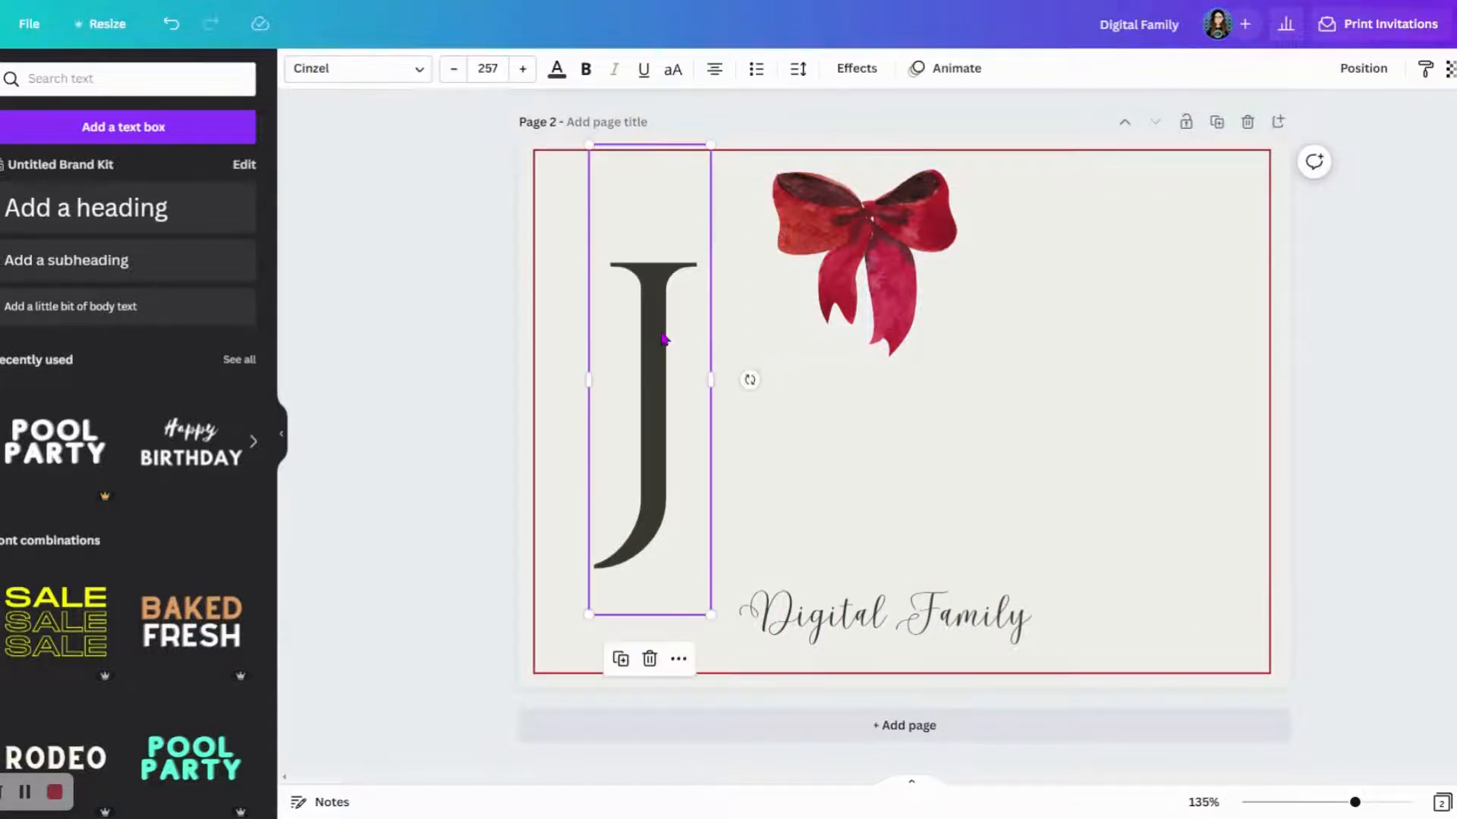
{"action": "key", "text": "Delete"}
- Shrink the red bow to about the height of the "Digital Family" text and place it directly before the D
{"action": "left_click", "coordinate": [867, 286]}
{"action": "left_click_drag", "start_coordinate": [959, 169], "coordinate": [714, 623]}
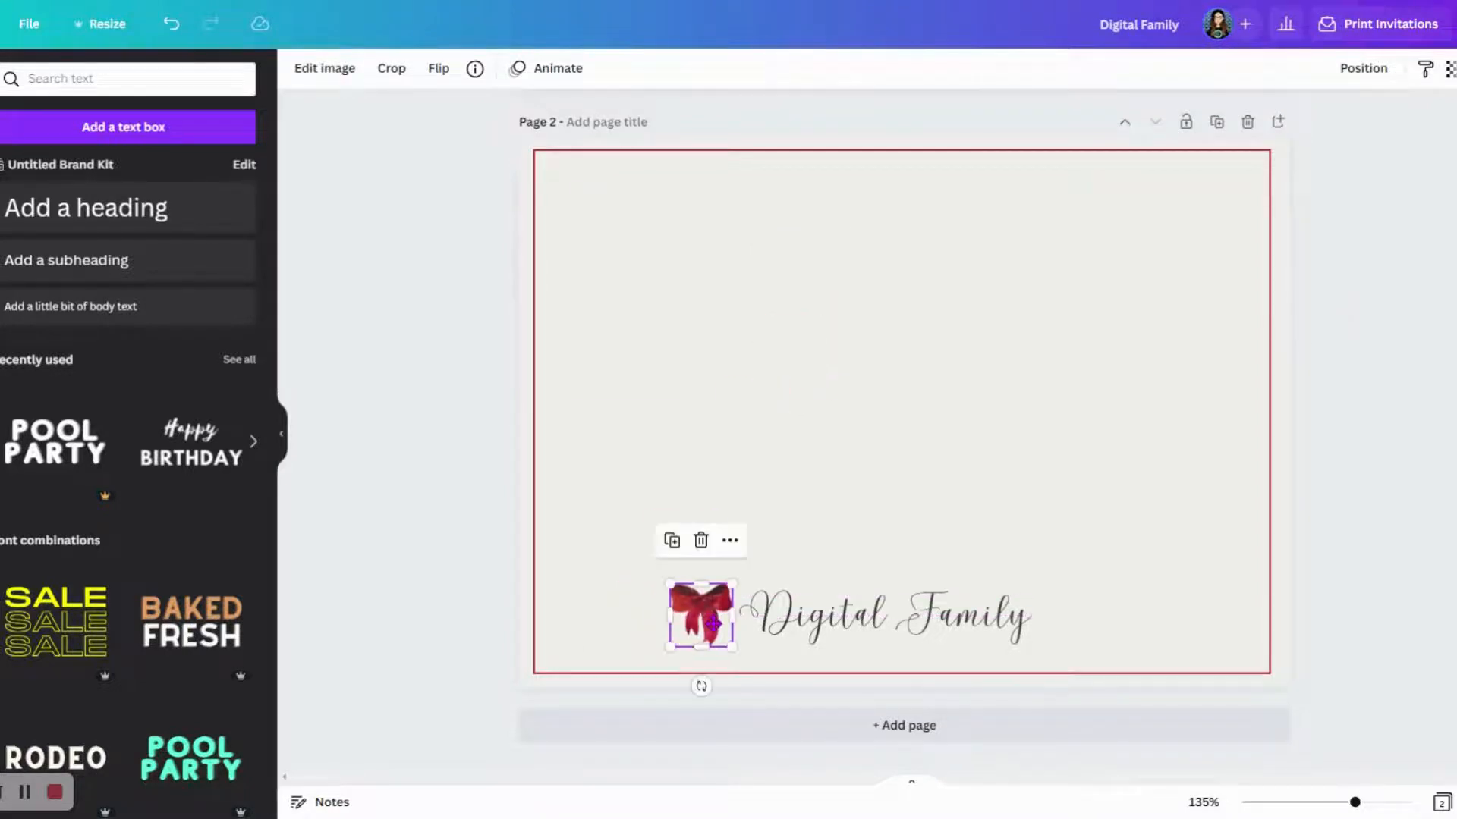
{"action": "left_click", "coordinate": [433, 361]}
- Add body text reading "Wishing you a wonderful holiday in 2022!" in the middle of page 2 and nudge it slightly left
{"action": "left_click", "coordinate": [129, 306]}
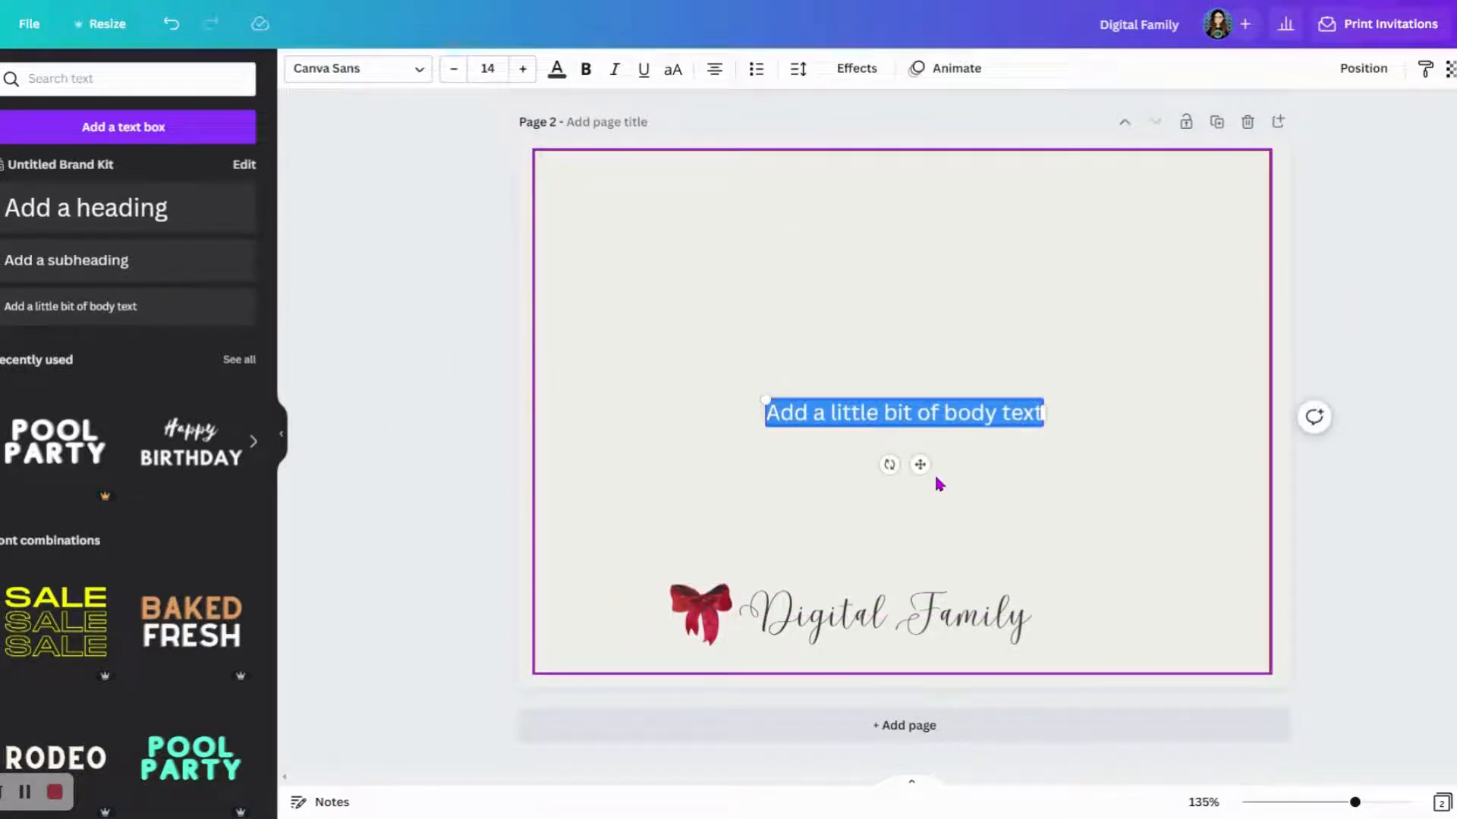
{"action": "type", "text": "Wishing you a"}
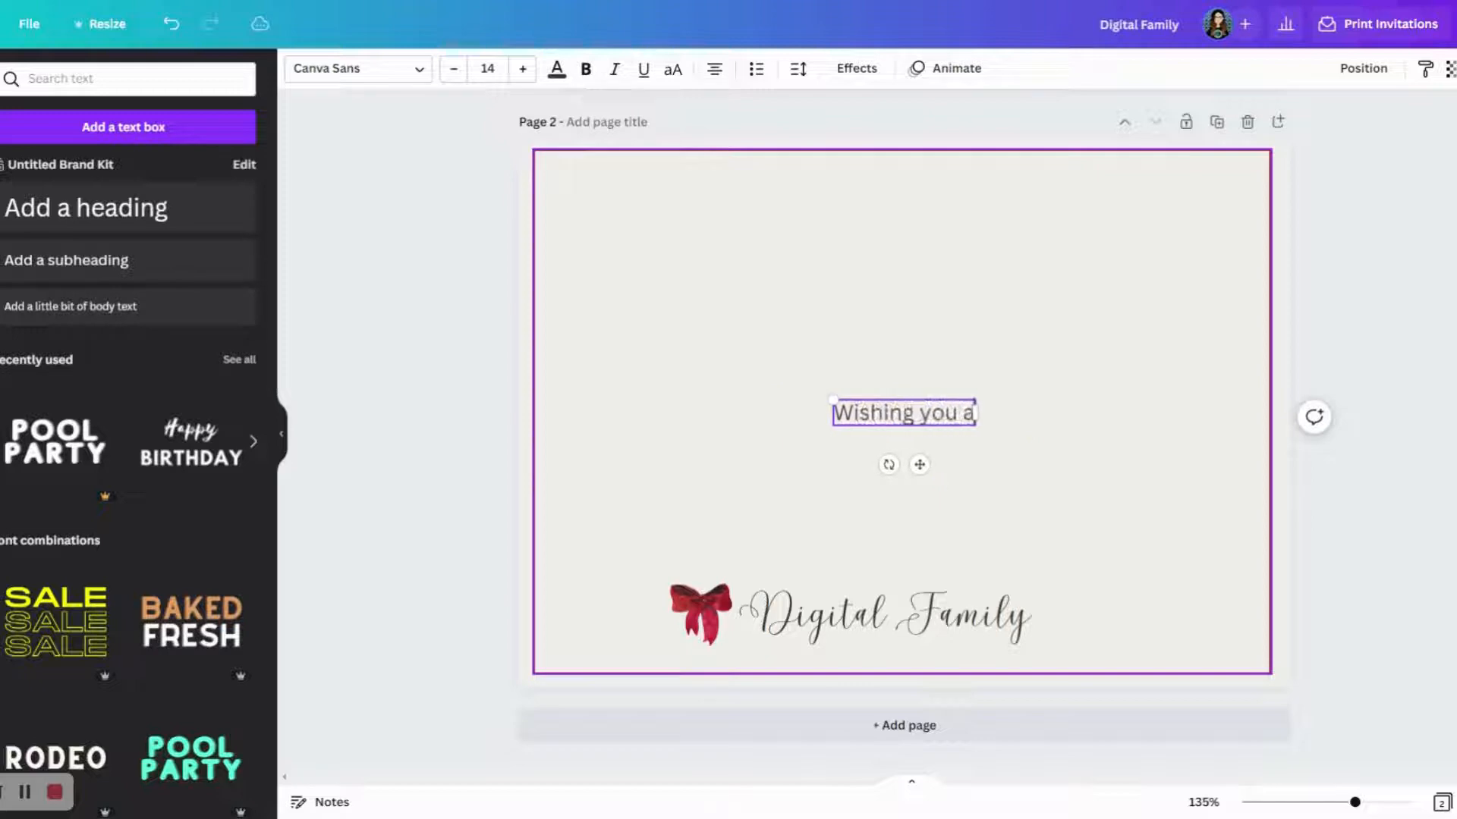
{"action": "type", "text": " wonderful h"}
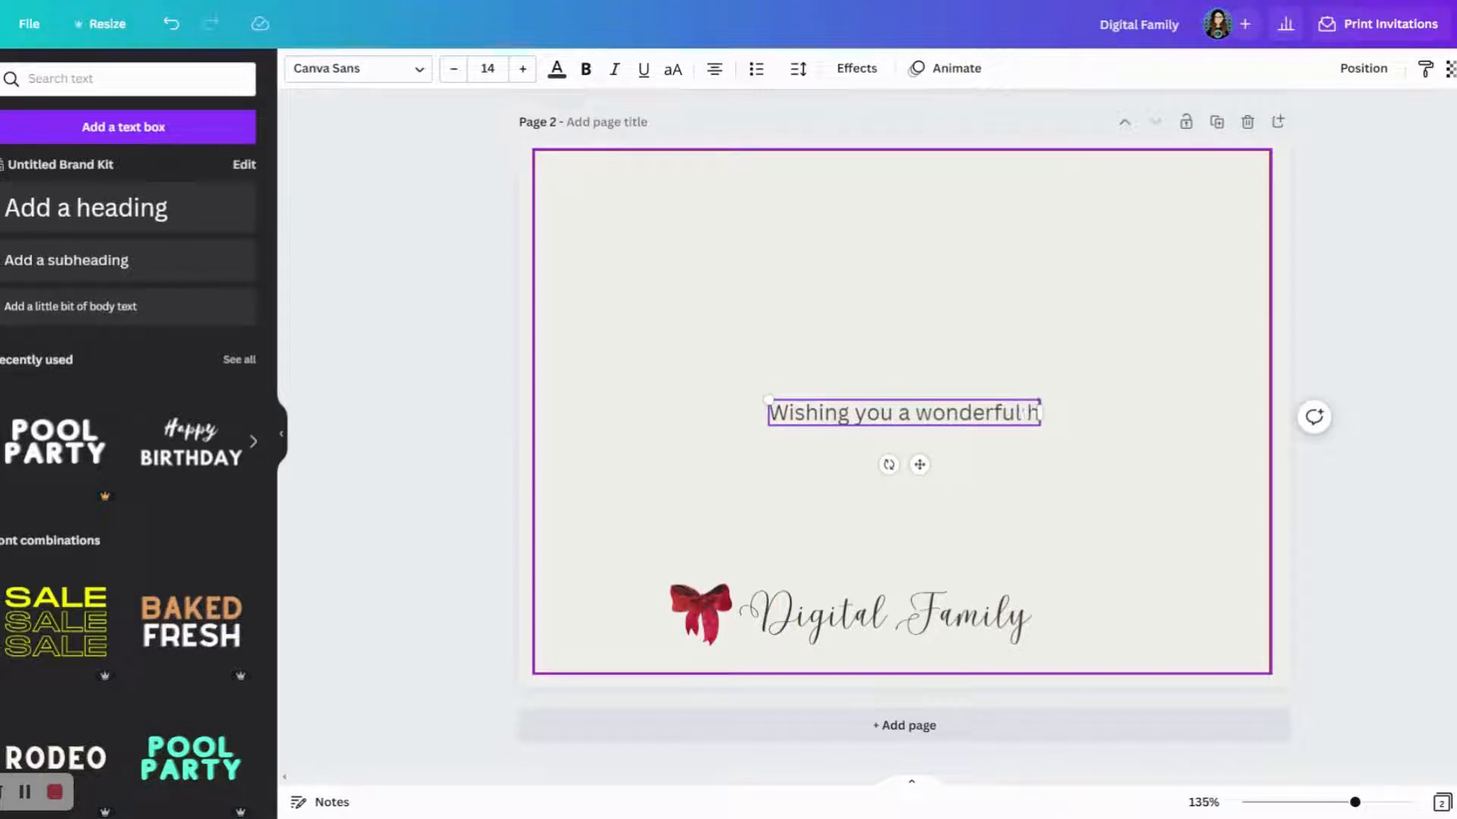
{"action": "type", "text": "oliday"}
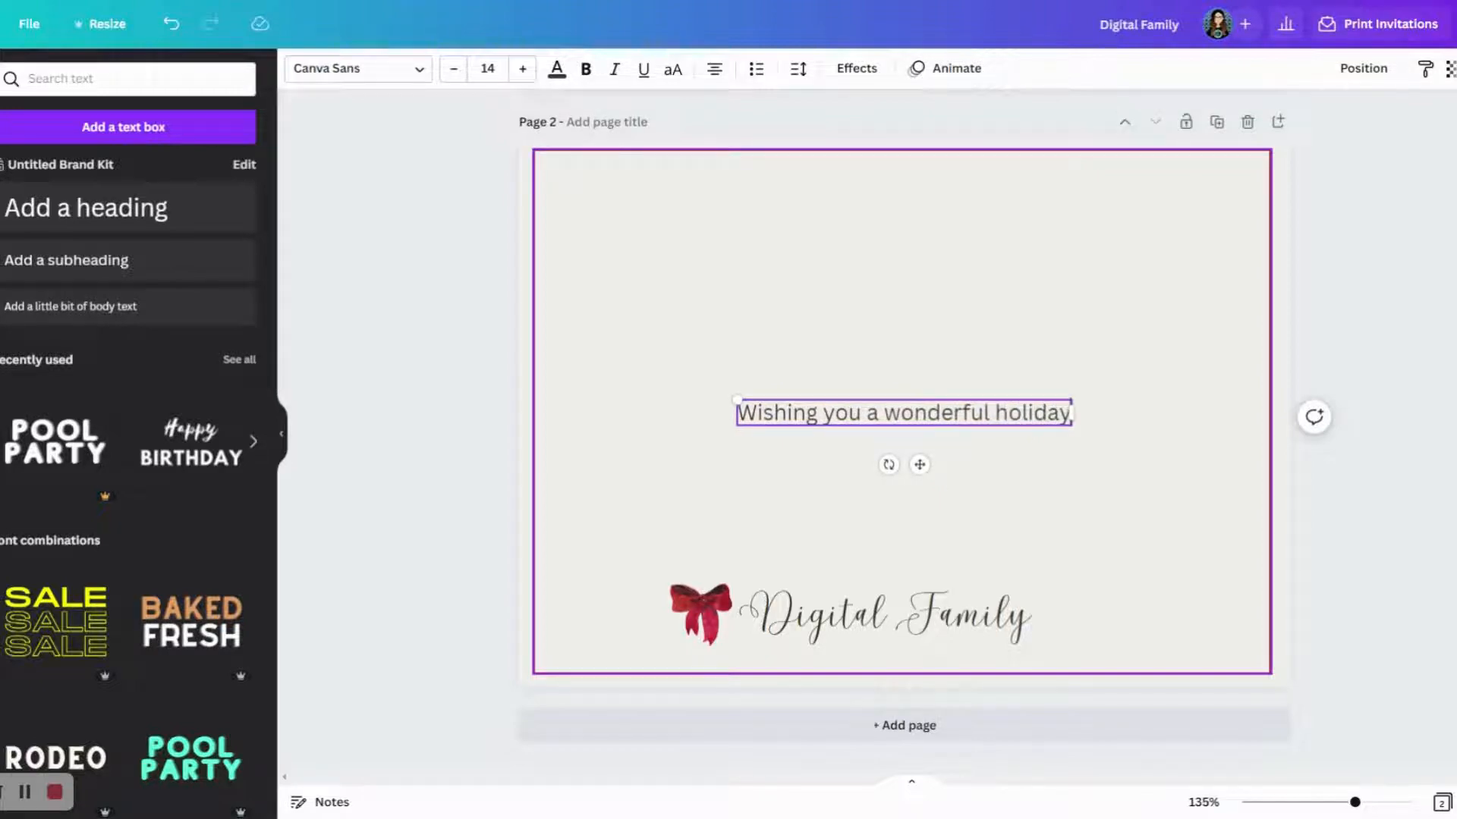
{"action": "type", "text": " in 2022!"}
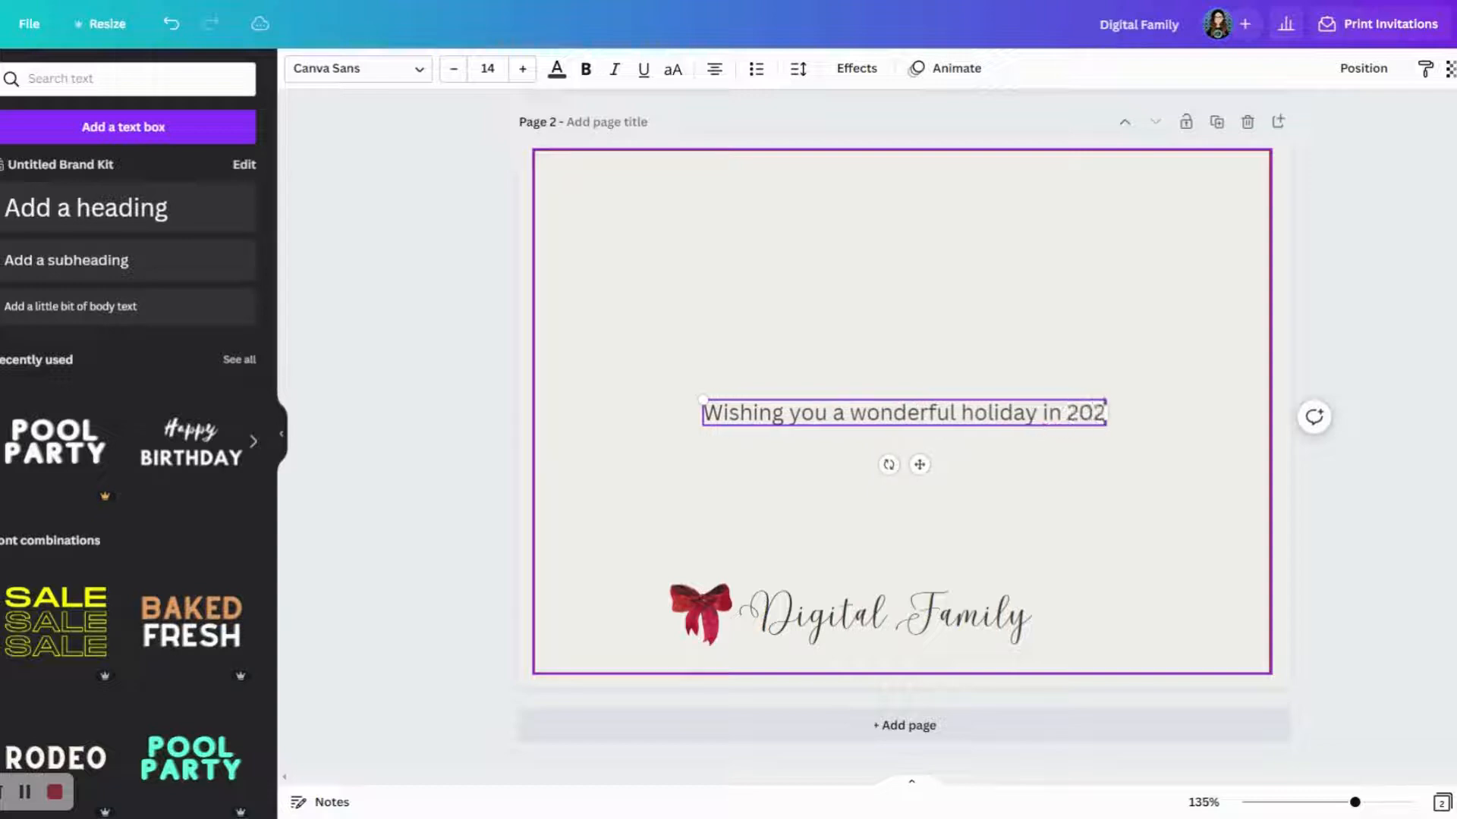
{"action": "left_click", "coordinate": [1235, 362]}
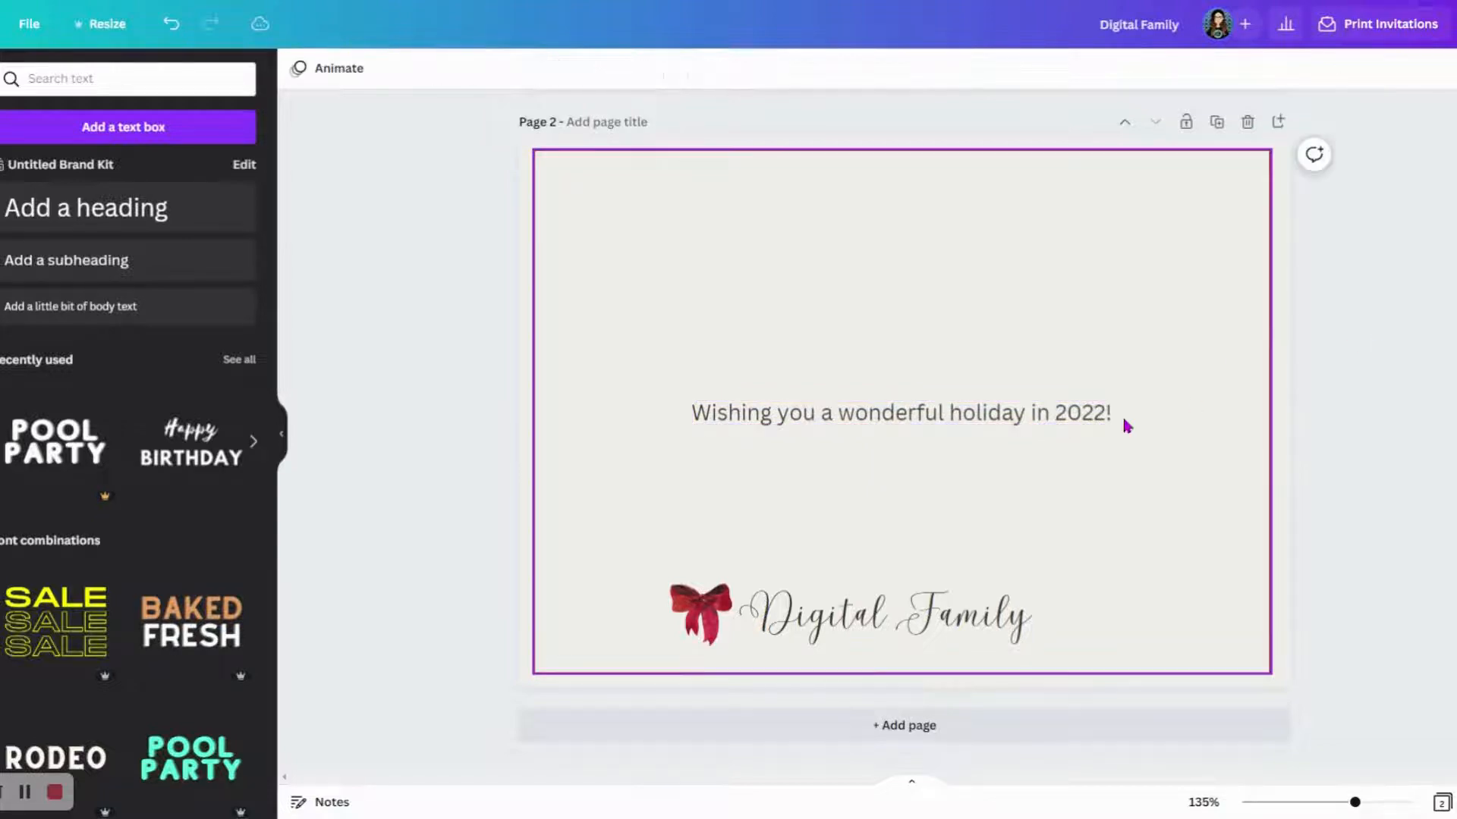
{"action": "mouse_move", "coordinate": [1018, 416]}
{"action": "left_mouse_down"}
{"action": "mouse_move", "coordinate": [1015, 384]}
{"action": "mouse_move", "coordinate": [1004, 411]}
{"action": "left_mouse_up"}
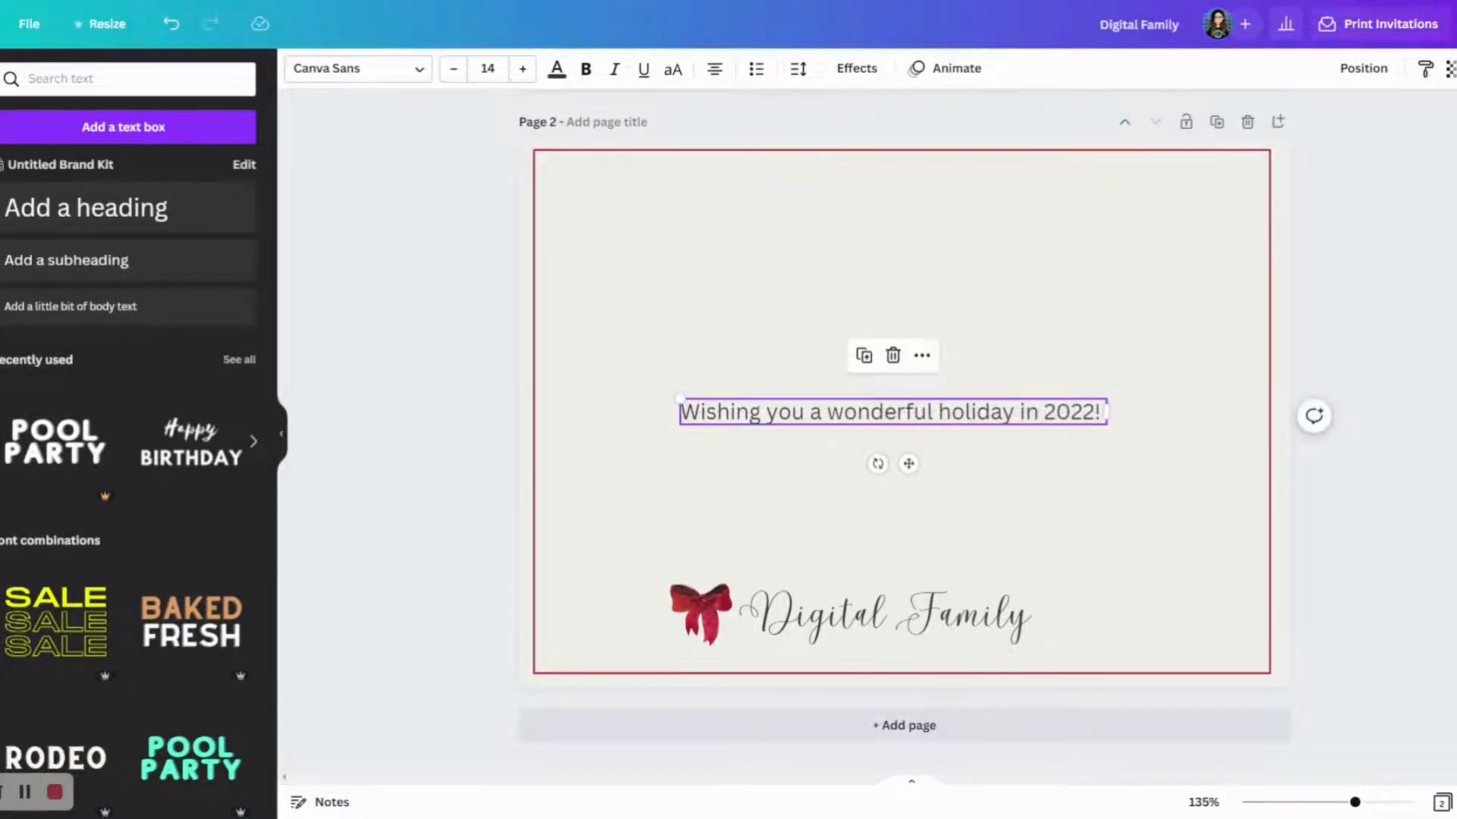
{"action": "left_click", "coordinate": [0, 152]}
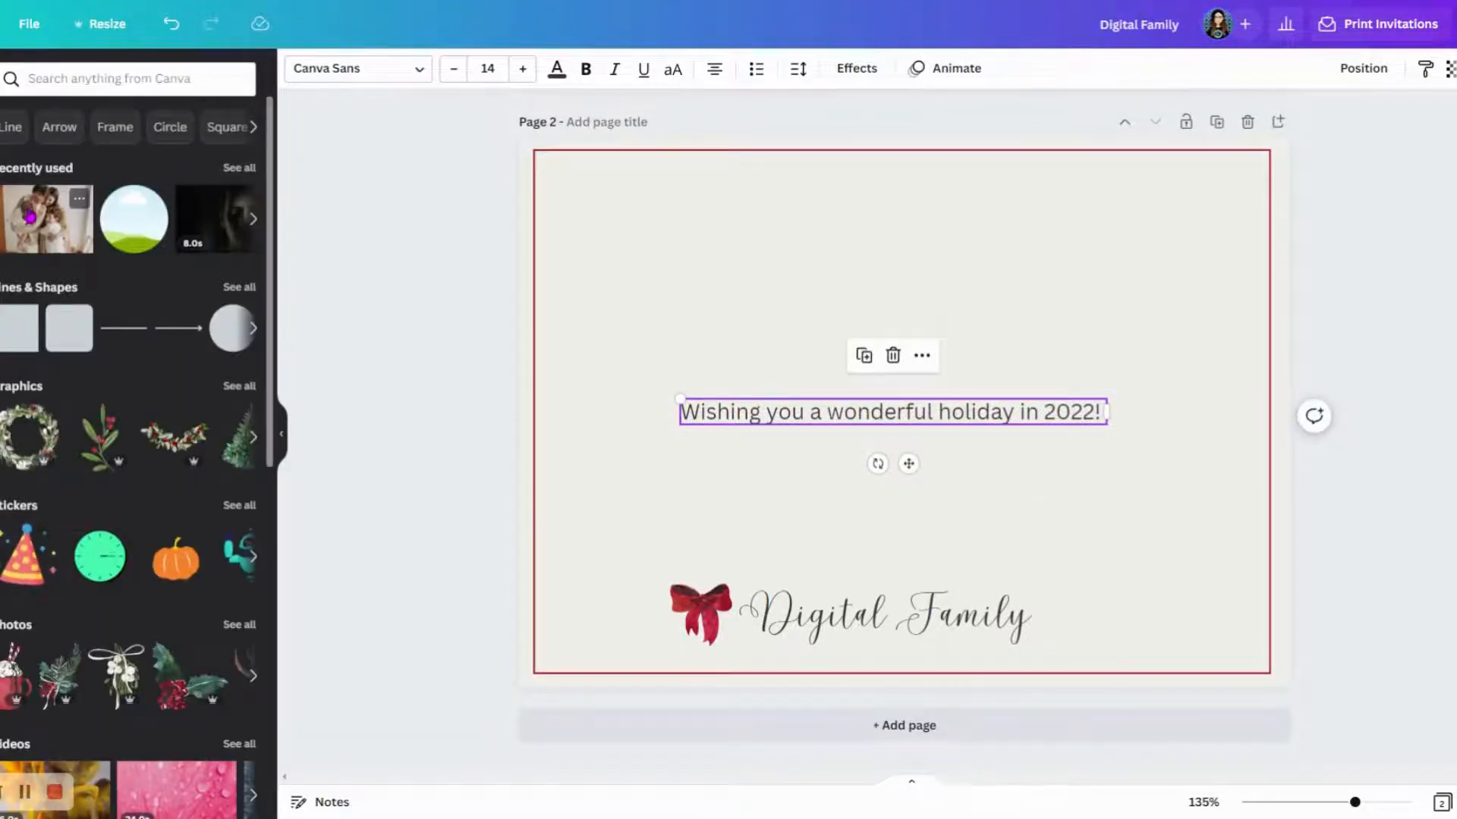
{"action": "left_click", "coordinate": [34, 228]}
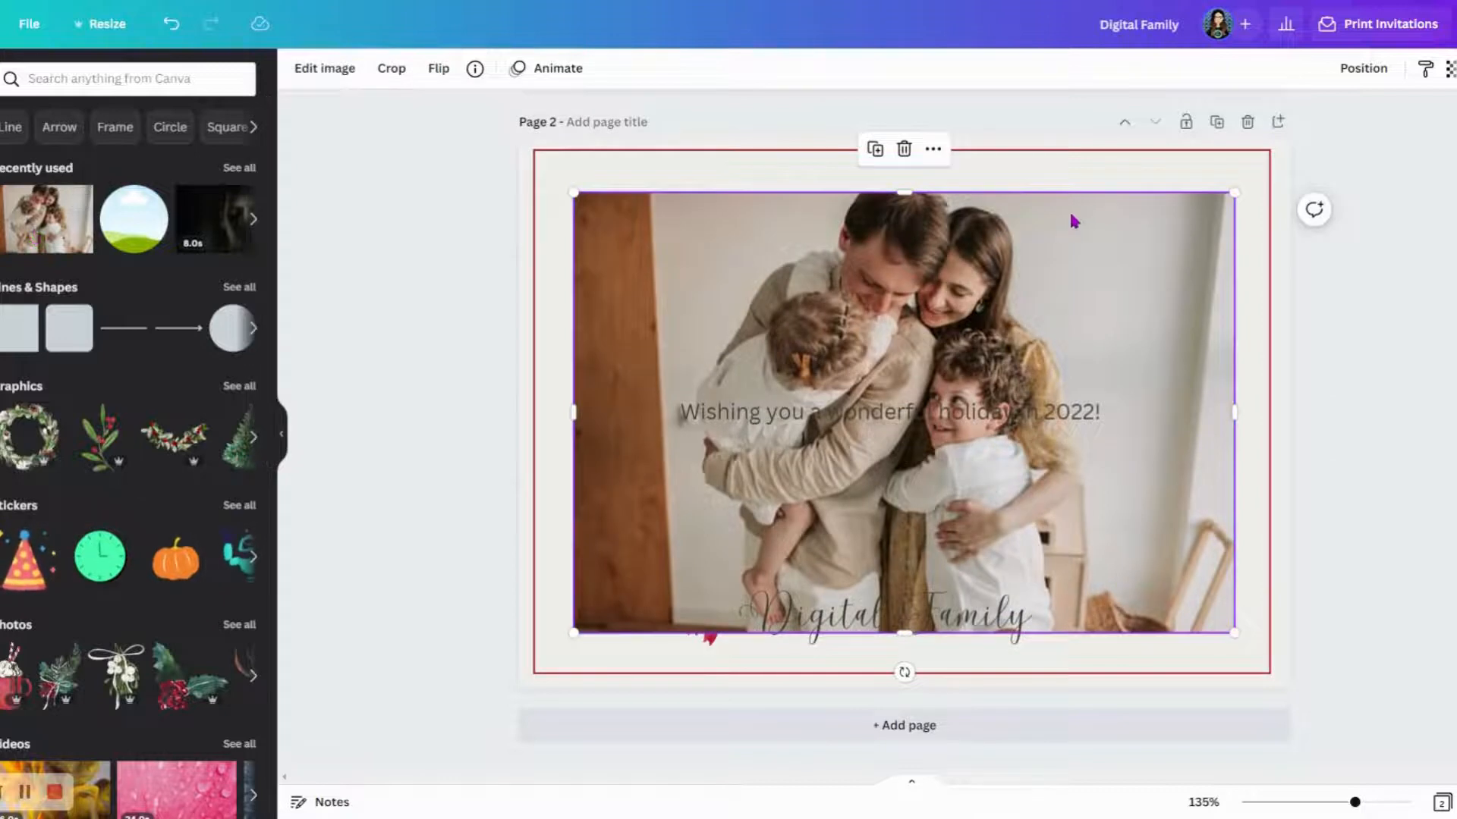
{"action": "left_click_drag", "start_coordinate": [1234, 192], "coordinate": [729, 439]}
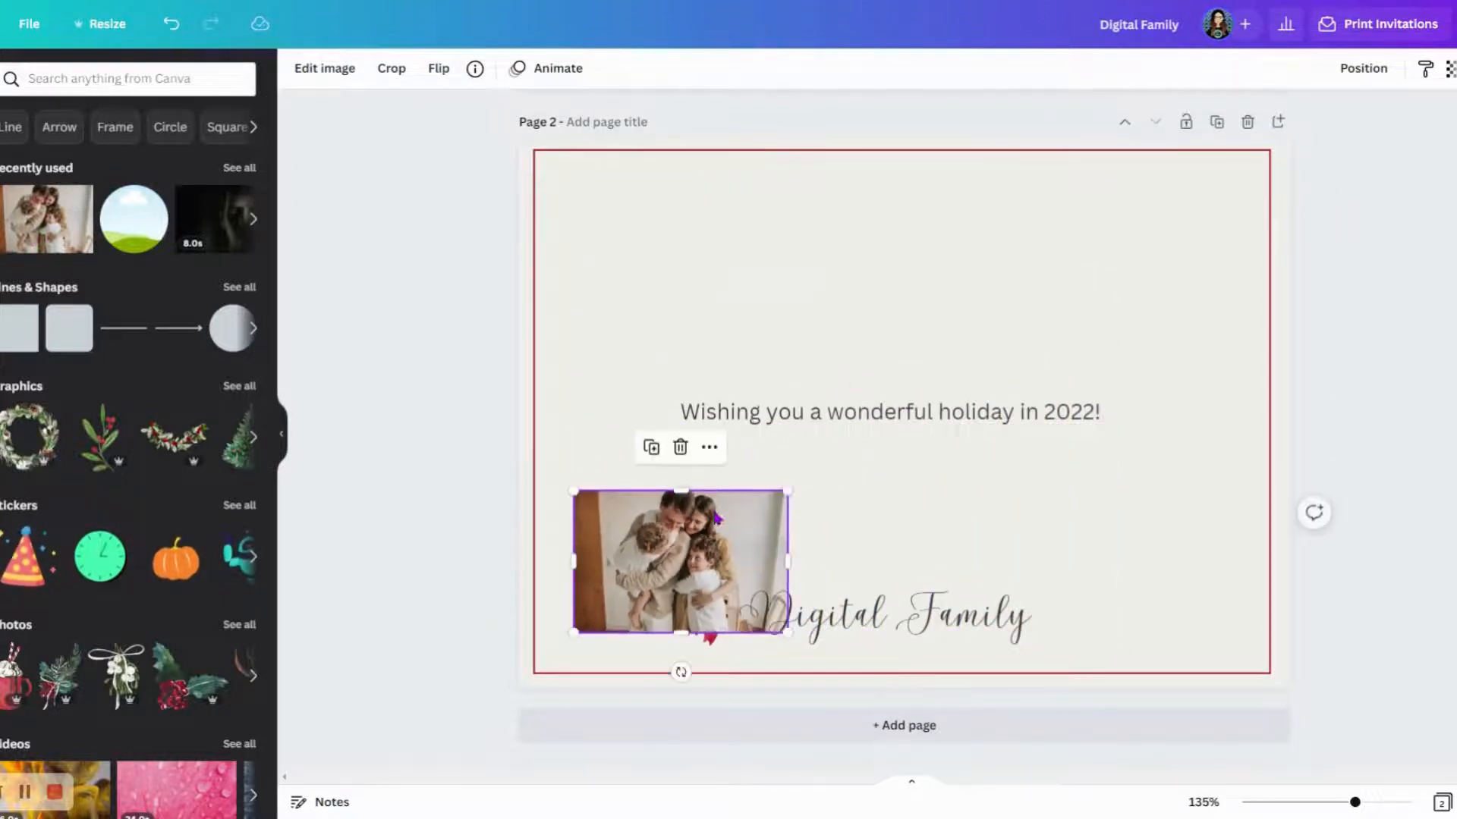
{"action": "left_click_drag", "start_coordinate": [709, 517], "coordinate": [773, 220]}
{"action": "key", "text": "Delete"}
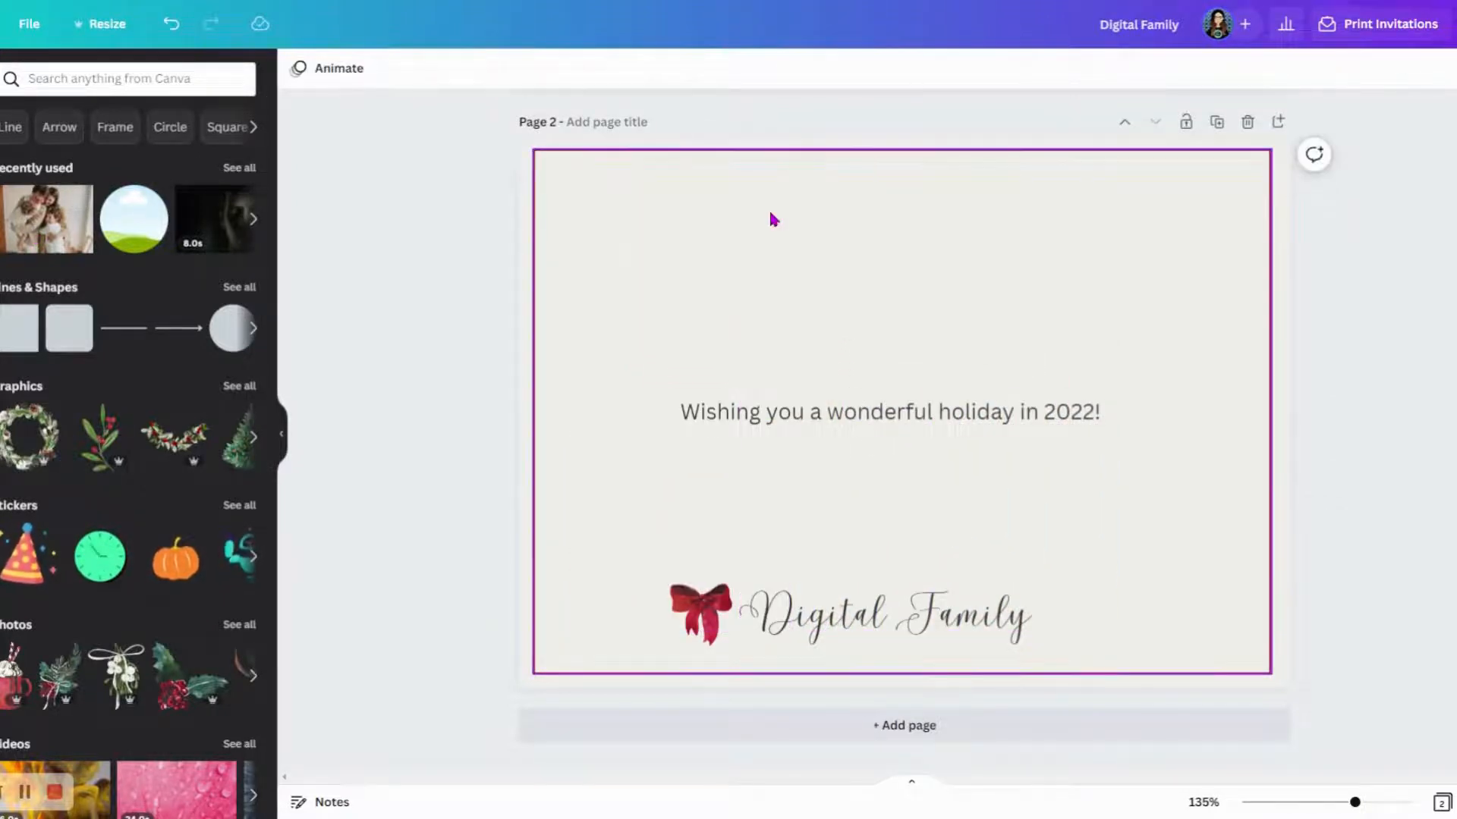
- Search the elements for "grid" and look through the photo grid layouts
{"action": "left_click", "coordinate": [87, 76]}
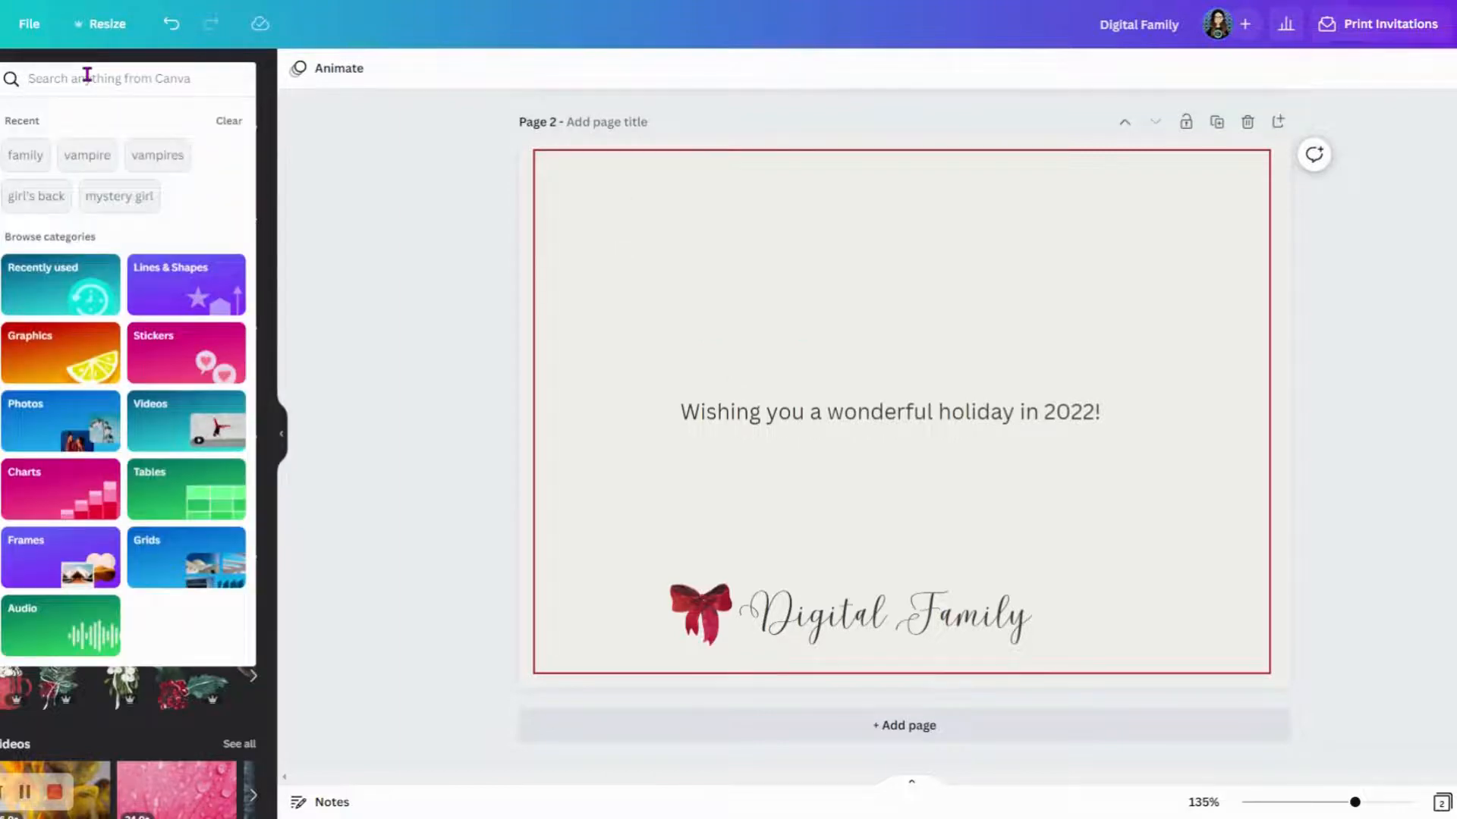
{"action": "type", "text": "grid"}
{"action": "key", "text": "Return"}
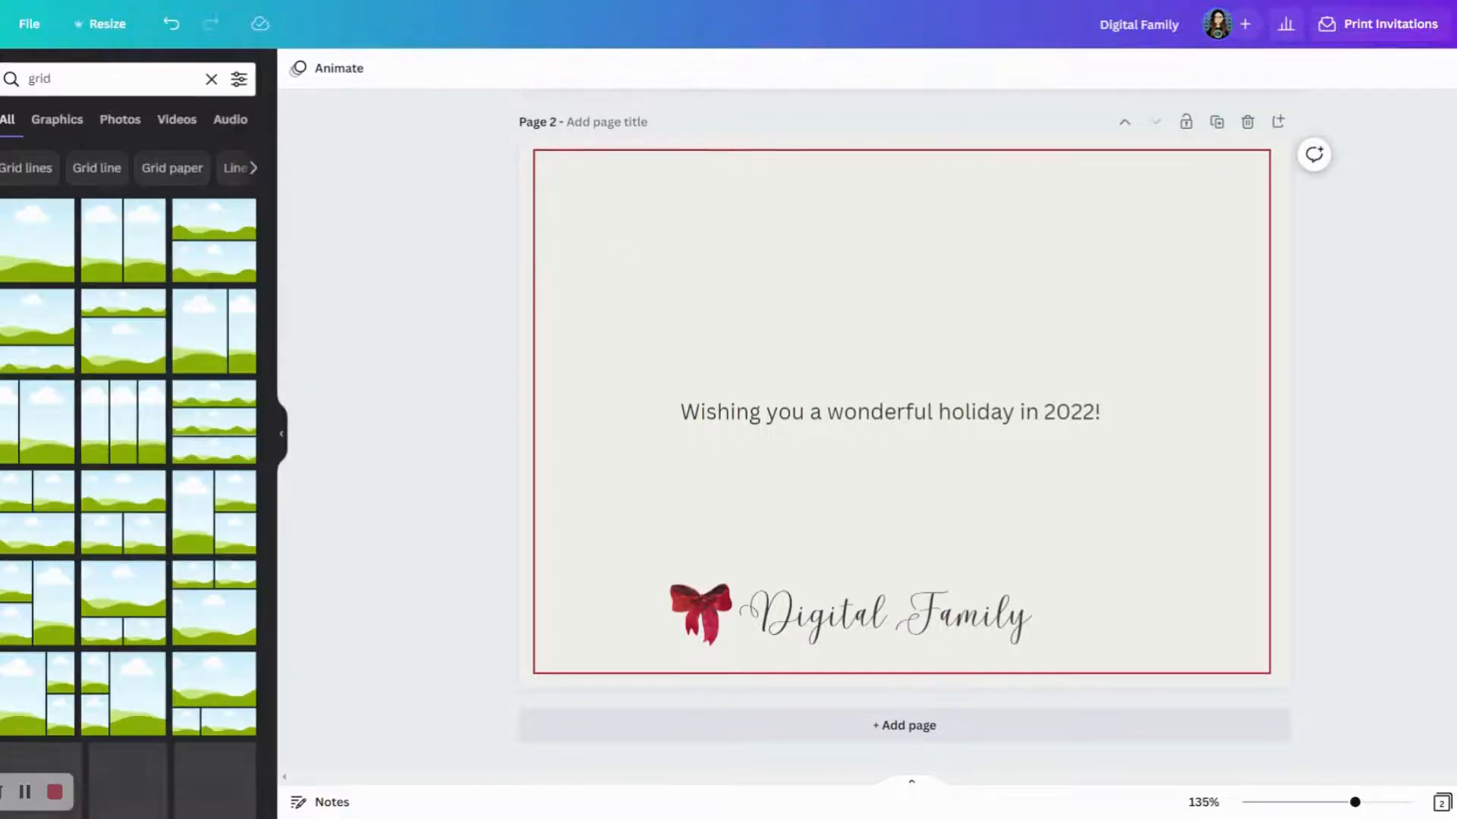
{"action": "scroll", "coordinate": [71, 504], "scroll_direction": "down", "scroll_amount": 10}
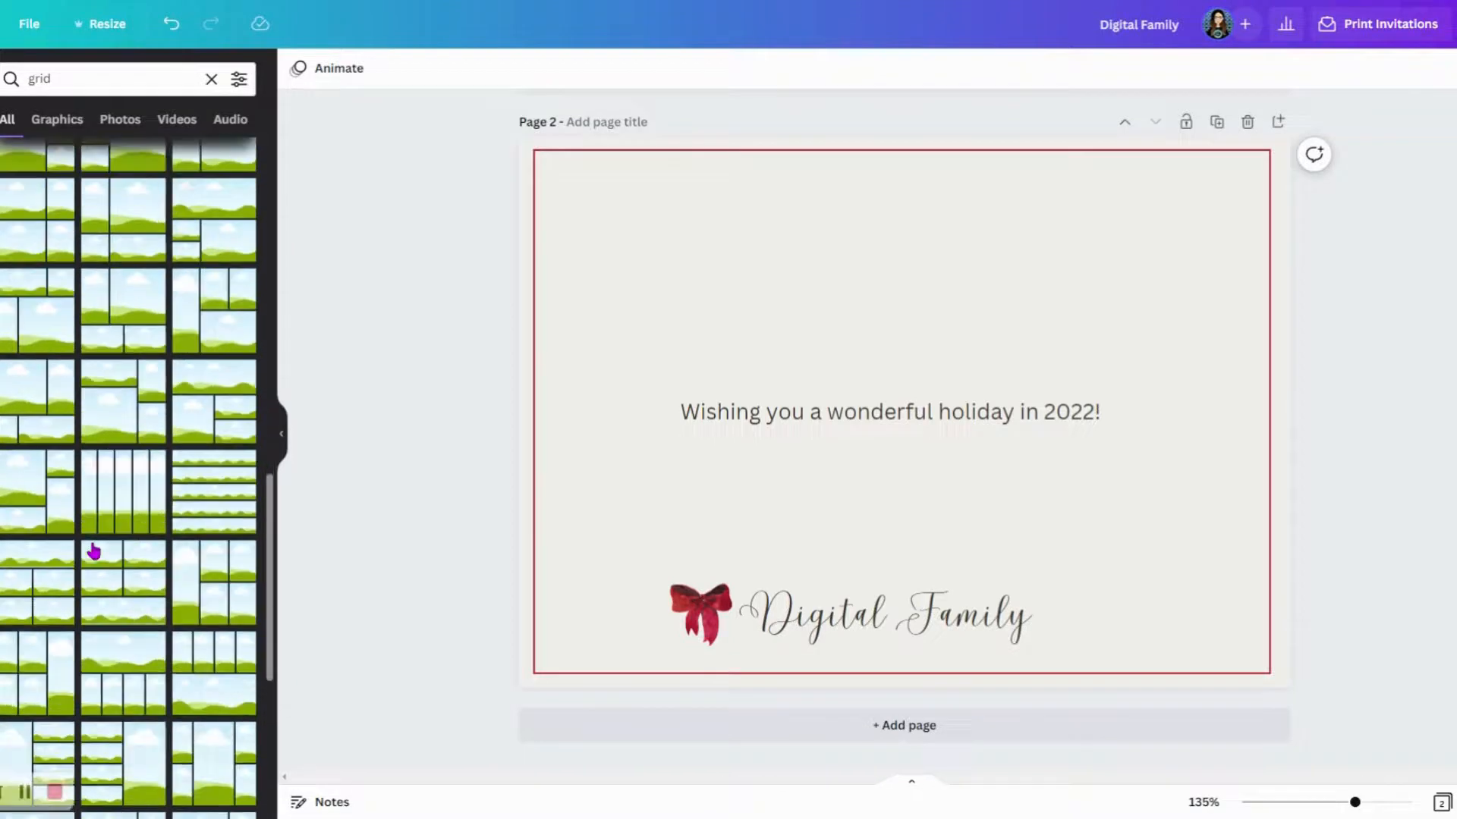
- Search the elements for "frame" and place an upside-down triangle frame in the upper middle of page 2
{"action": "left_click", "coordinate": [58, 78]}
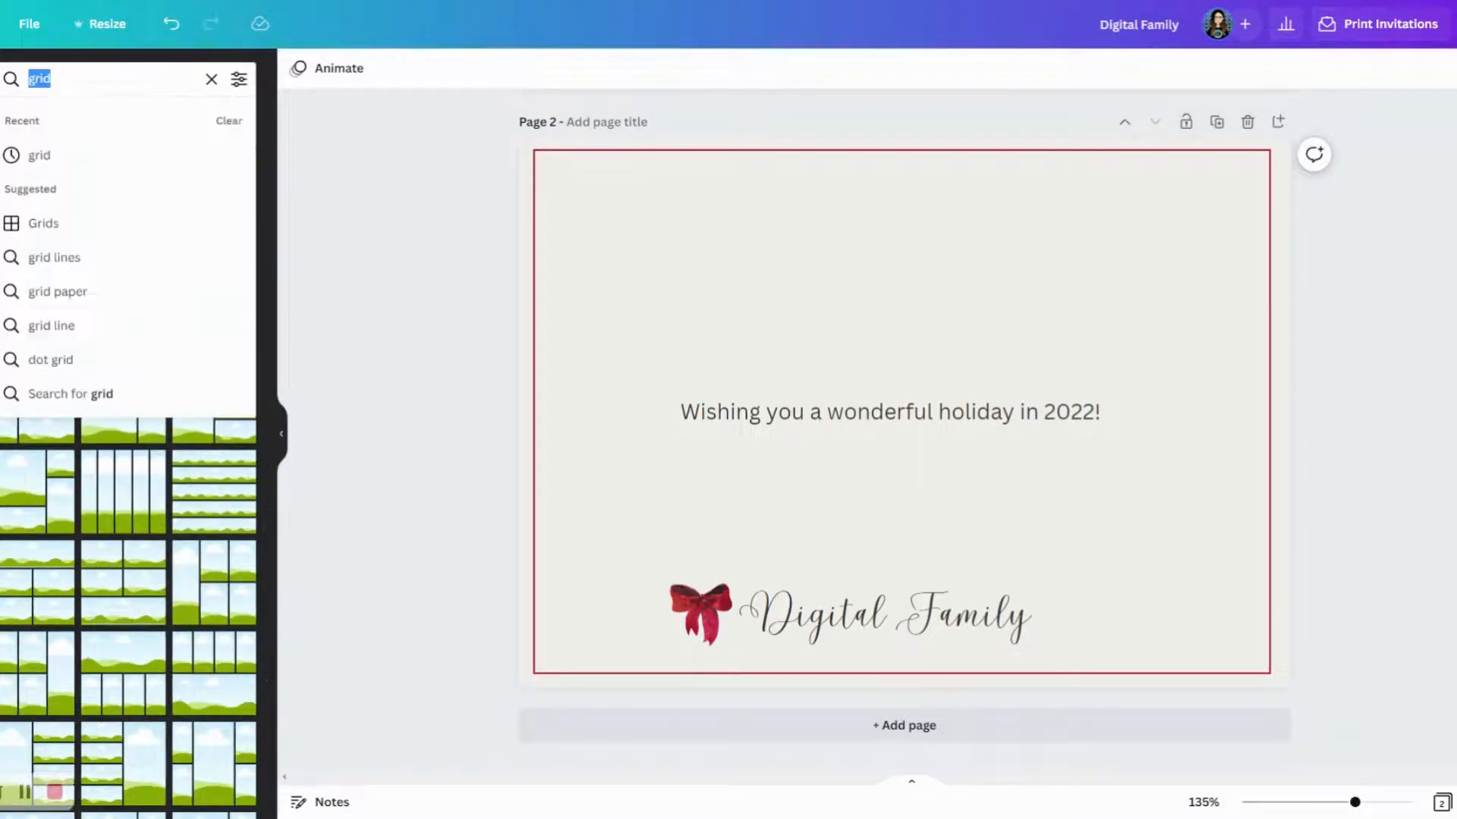
{"action": "type", "text": "frame"}
{"action": "key", "text": "Return"}
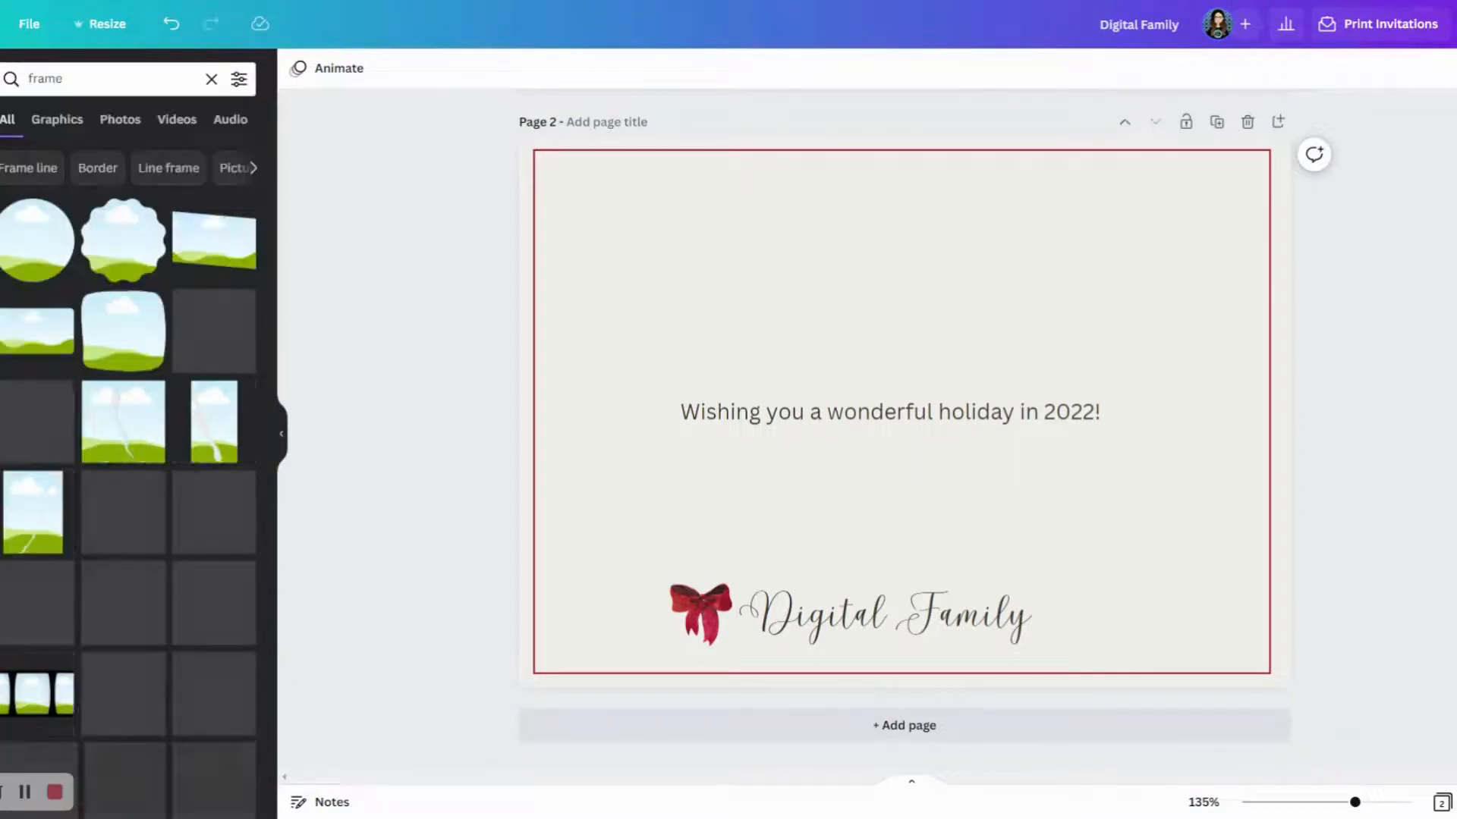
{"action": "scroll", "coordinate": [144, 547], "scroll_direction": "down", "scroll_amount": 10}
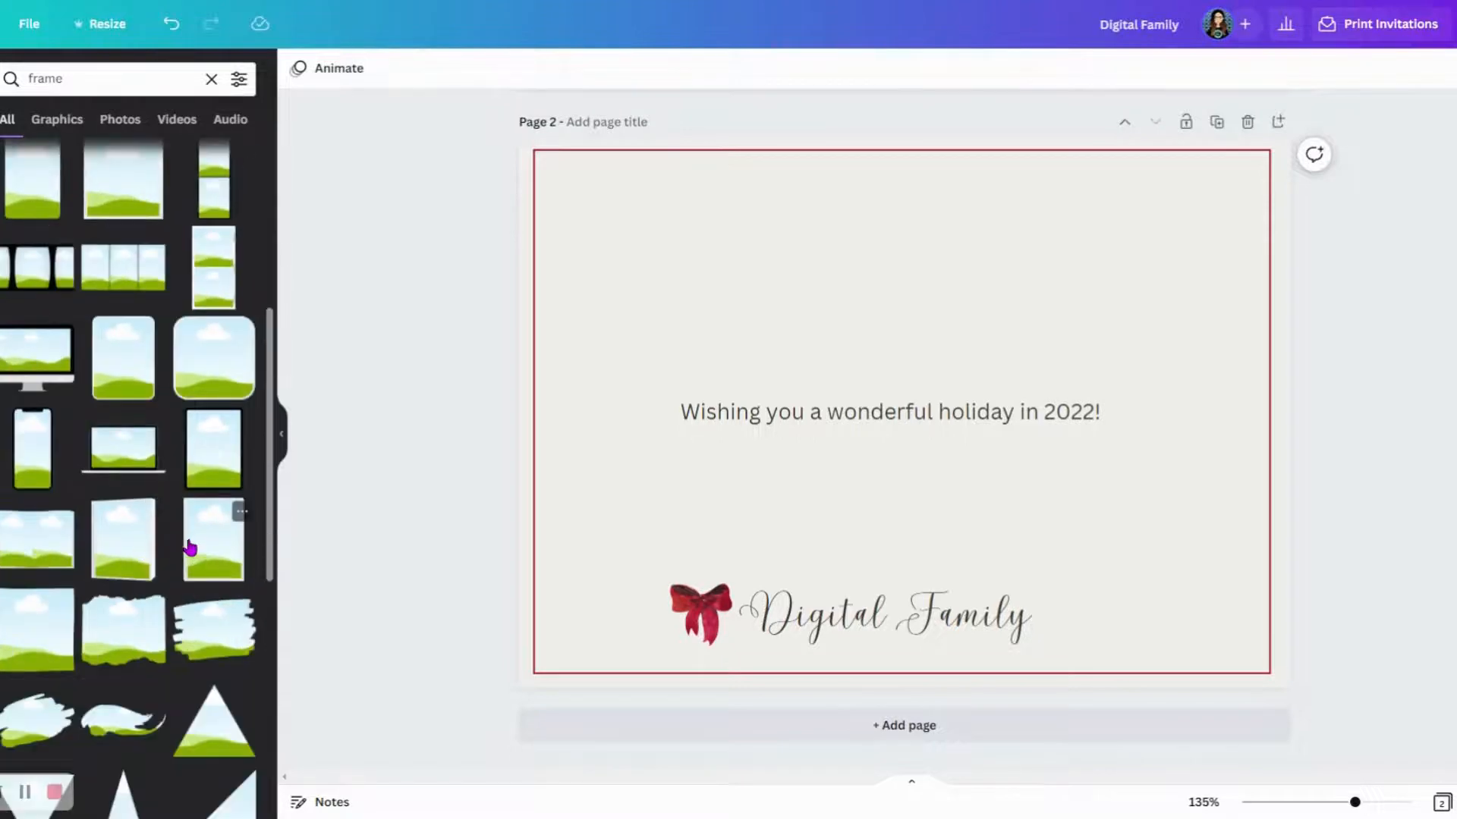
{"action": "left_click", "coordinate": [44, 466]}
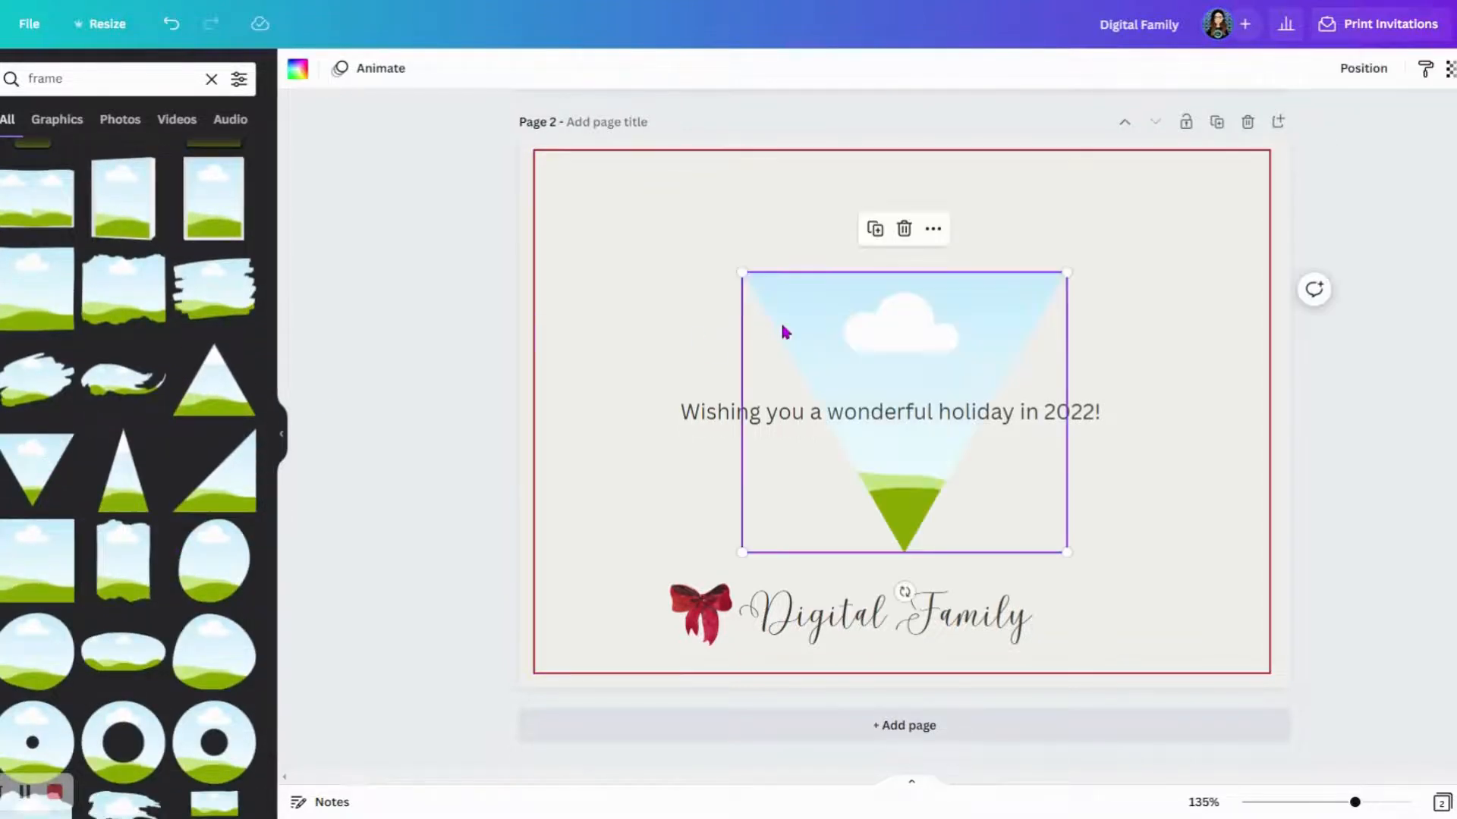
{"action": "left_click_drag", "start_coordinate": [937, 351], "coordinate": [933, 293]}
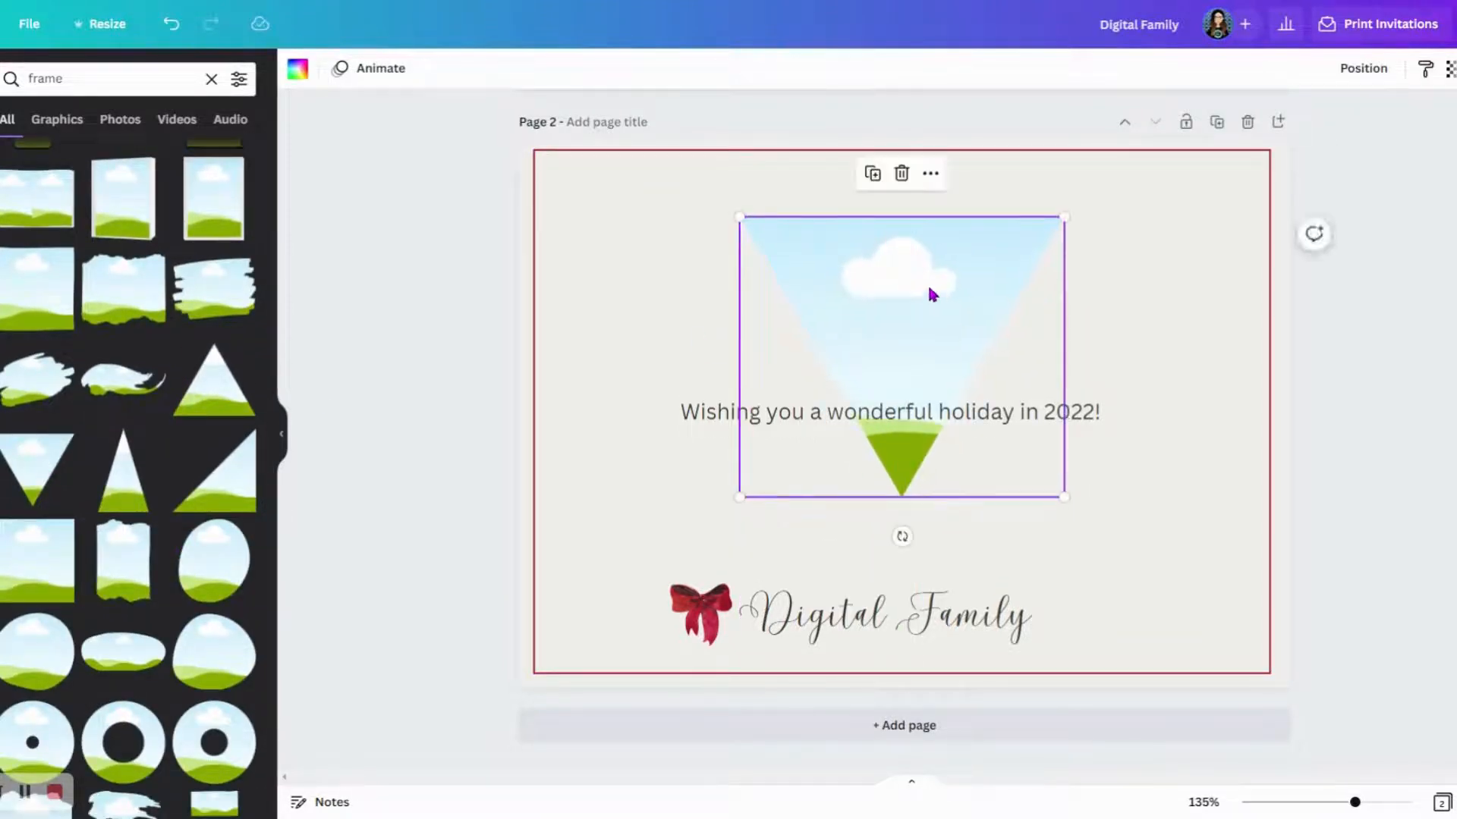
- Replace the triangle frame with a ring-shaped frame placed in the middle of page 2 above the "Digital Family" text
{"action": "scroll", "coordinate": [152, 592], "scroll_direction": "down", "scroll_amount": 3}
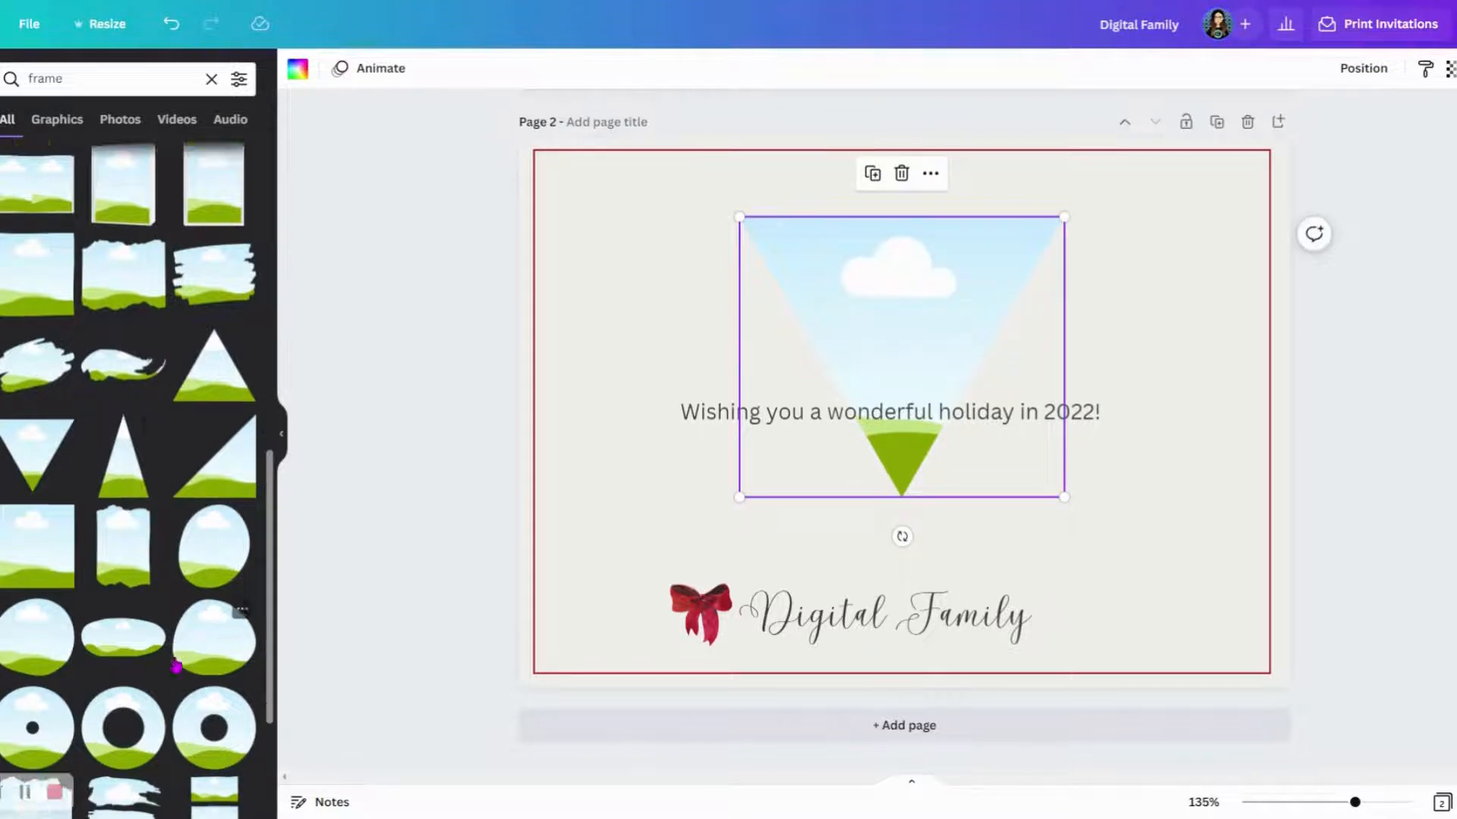
{"action": "left_click", "coordinate": [122, 603]}
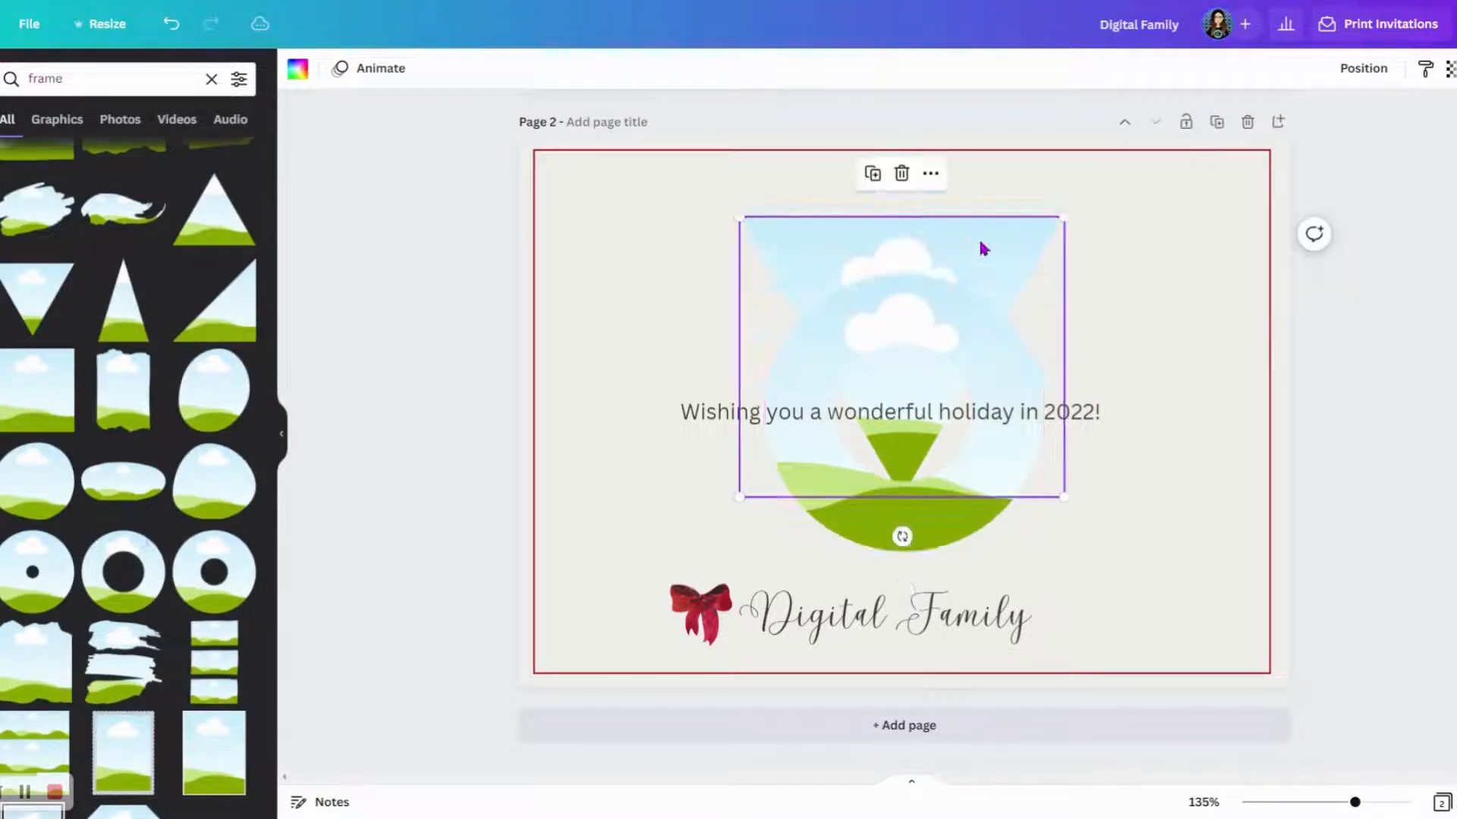
{"action": "key", "text": "Delete"}
{"action": "left_click_drag", "start_coordinate": [952, 334], "coordinate": [940, 302]}
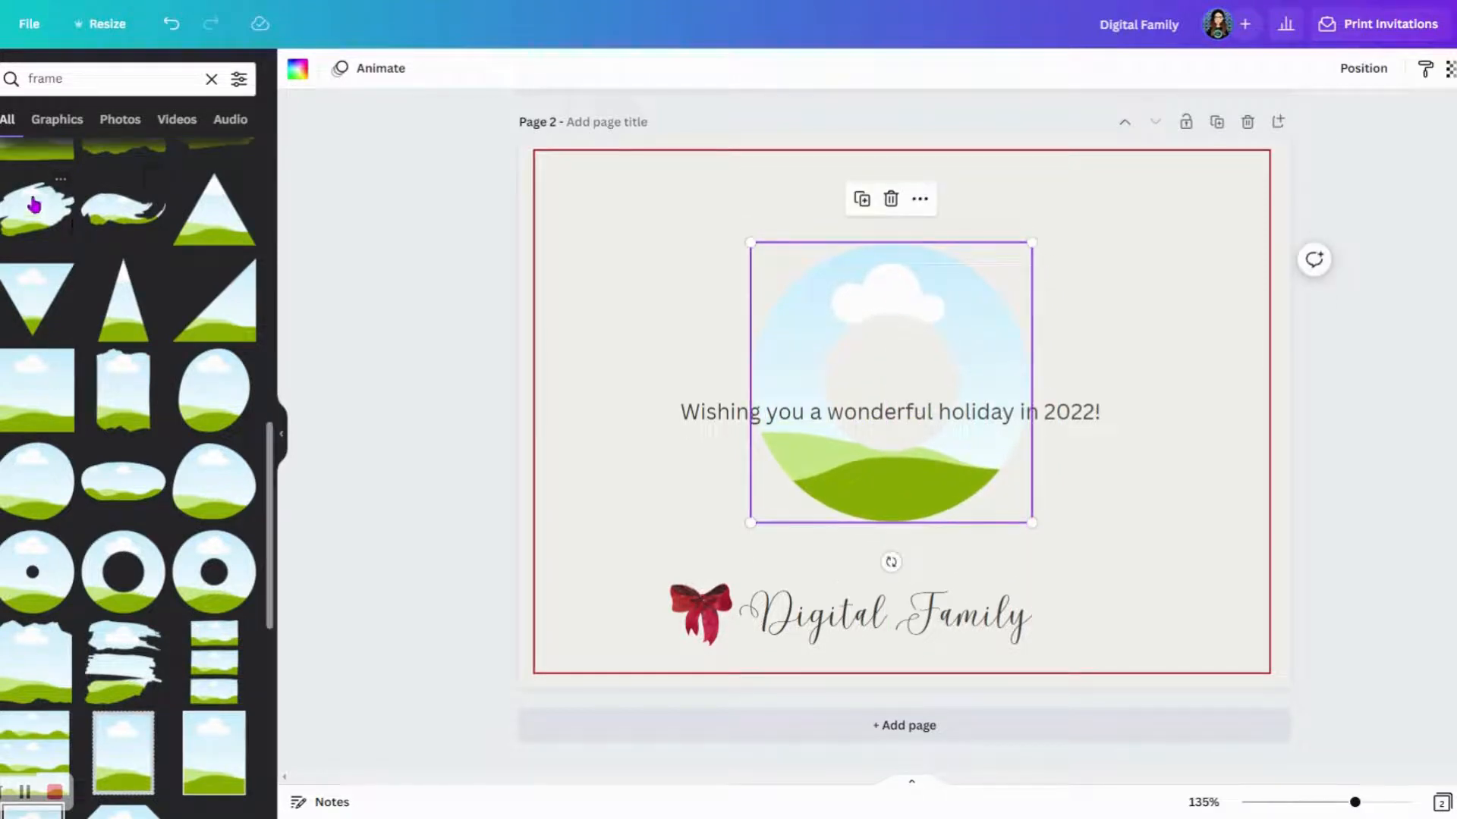
- Search the elements for "family" and fill the ring frame with the photo of hands forming hearts
{"action": "left_click", "coordinate": [91, 79]}
{"action": "key", "text": "BackSpace"}
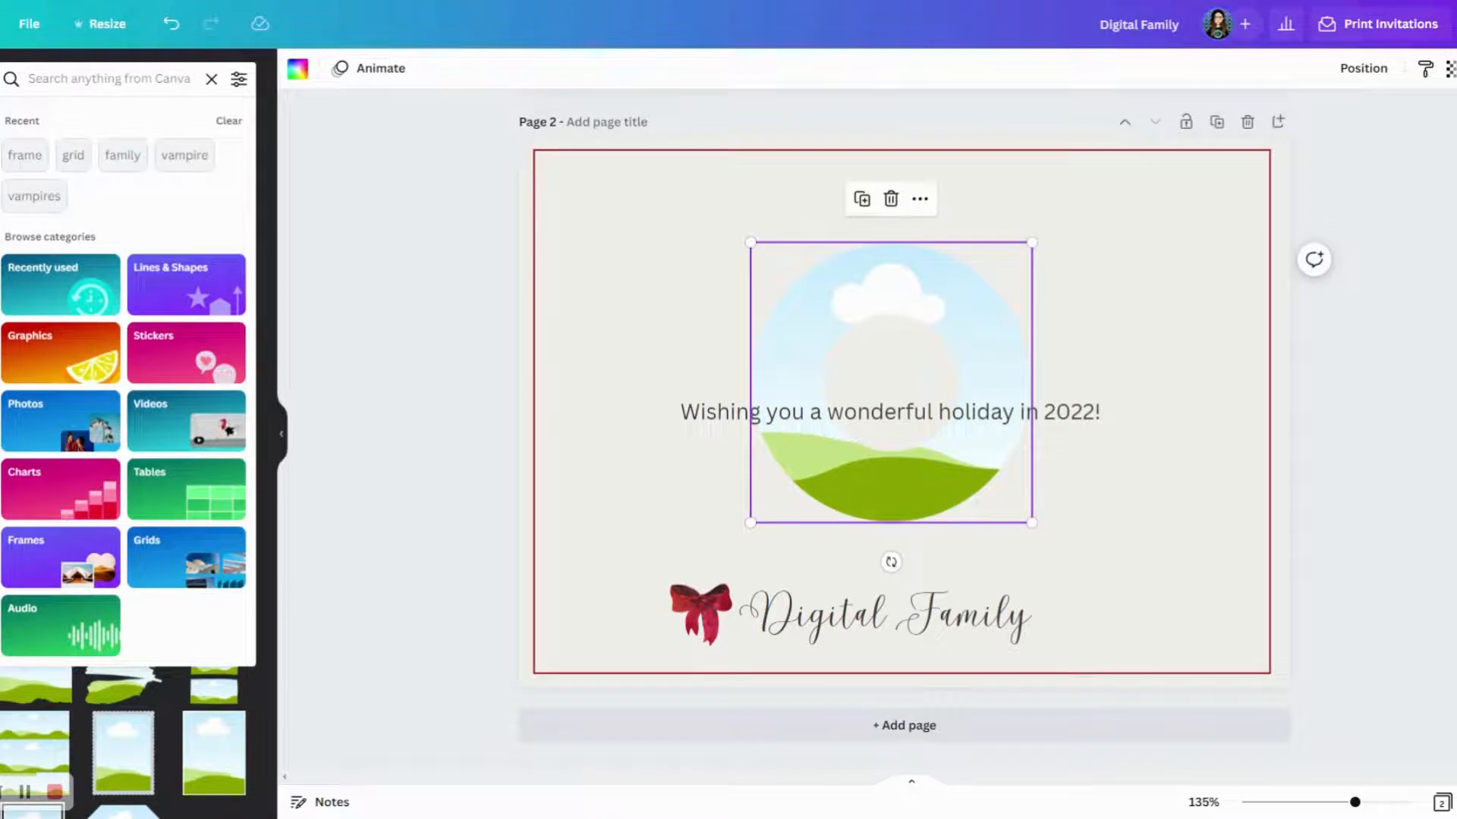
{"action": "type", "text": "family"}
{"action": "key", "text": "Return"}
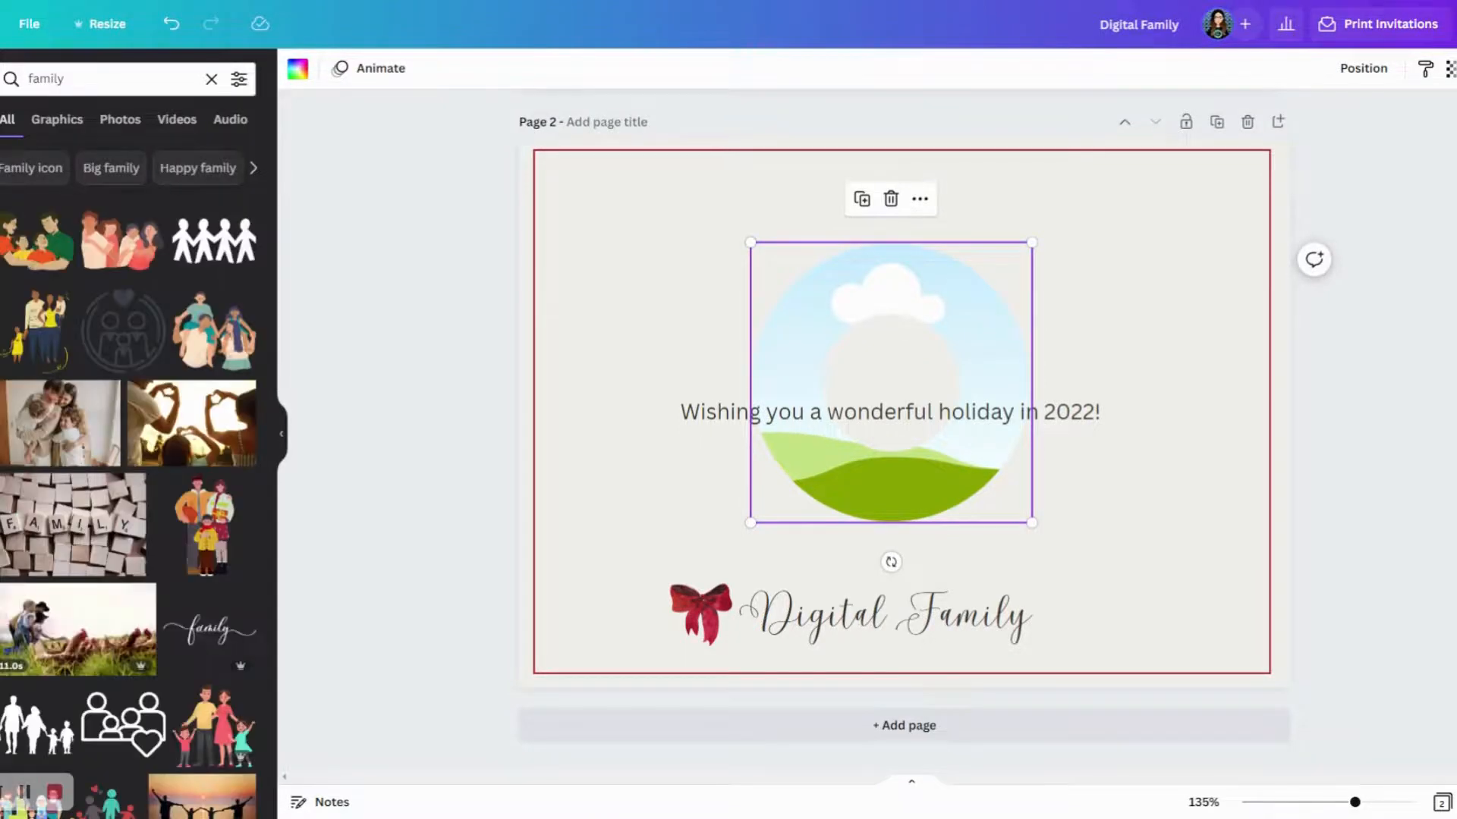
{"action": "left_click_drag", "start_coordinate": [191, 422], "coordinate": [799, 297]}
{"action": "left_click", "coordinate": [1430, 455]}
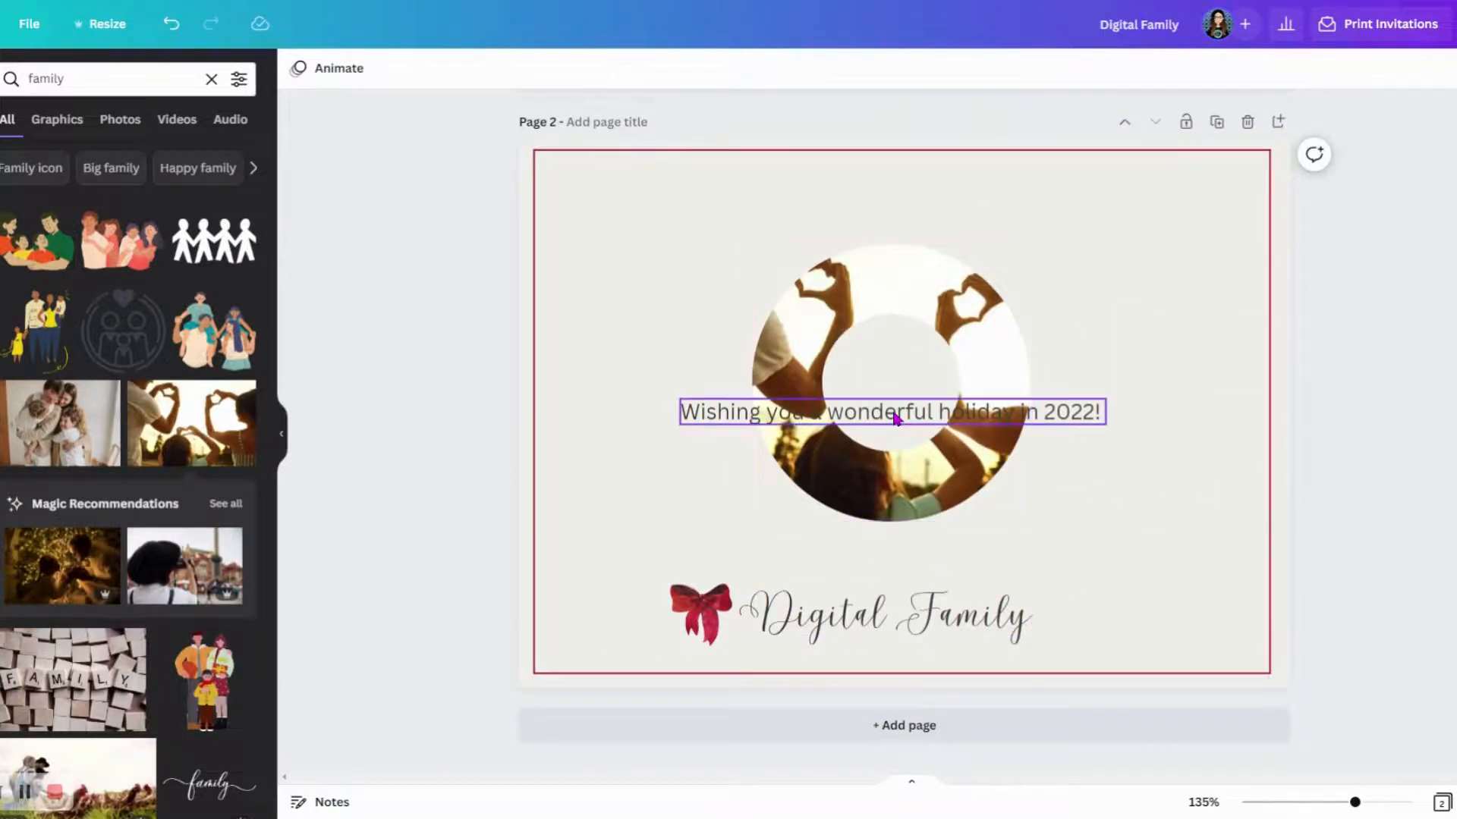
- Shrink the ring photo and center it in the upper part of page 2, with the holiday wish moved just below it
{"action": "left_click_drag", "start_coordinate": [924, 317], "coordinate": [948, 242]}
{"action": "left_click_drag", "start_coordinate": [1045, 454], "coordinate": [1013, 365]}
{"action": "left_click_drag", "start_coordinate": [1032, 415], "coordinate": [1034, 475]}
{"action": "left_click_drag", "start_coordinate": [979, 310], "coordinate": [990, 337]}
{"action": "key", "text": "Escape"}
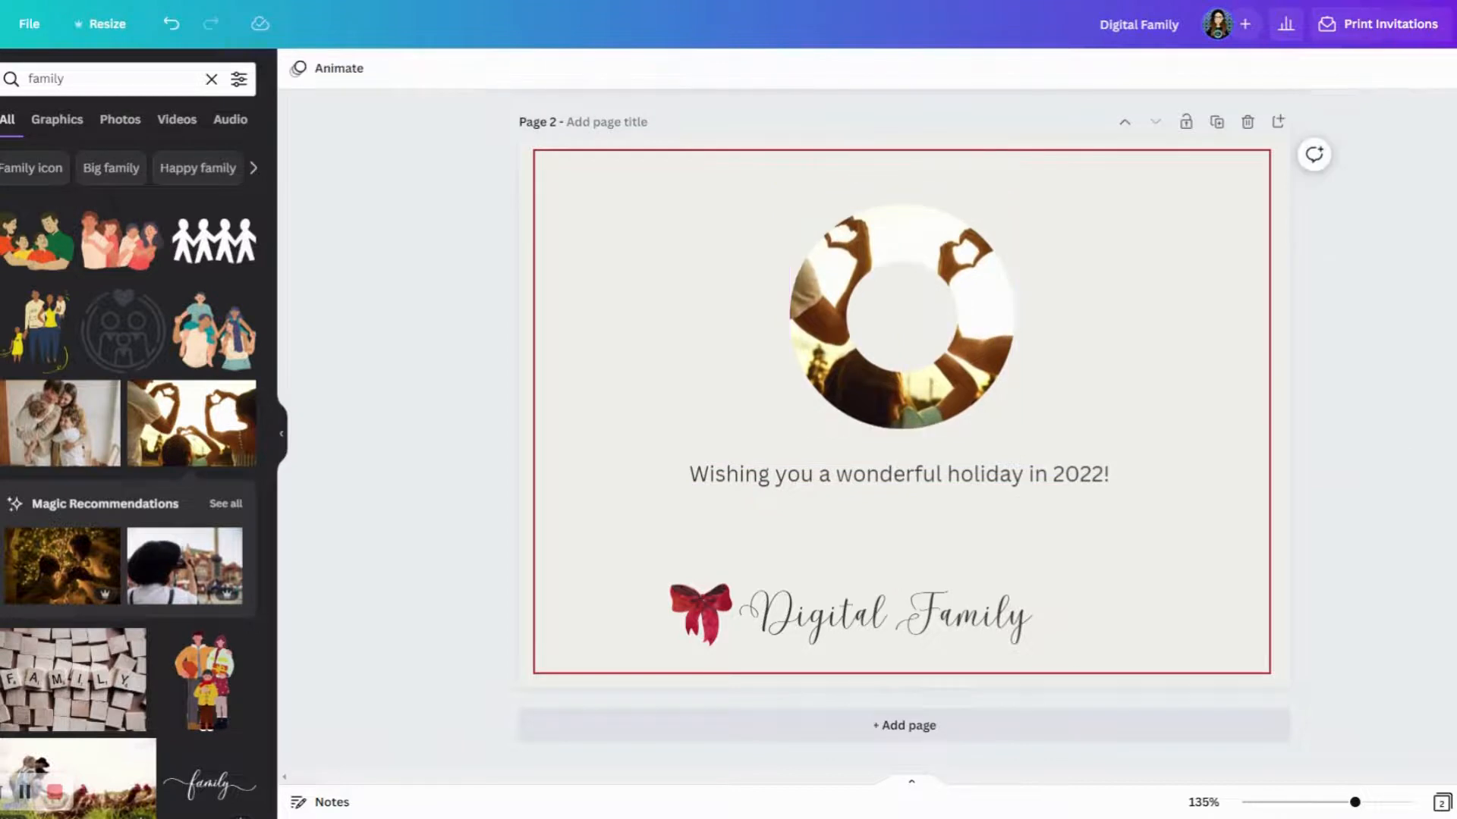
- Open the invitation print options and view the enlarged mock-up of the card's front and back
{"action": "left_click", "coordinate": [1394, 41]}
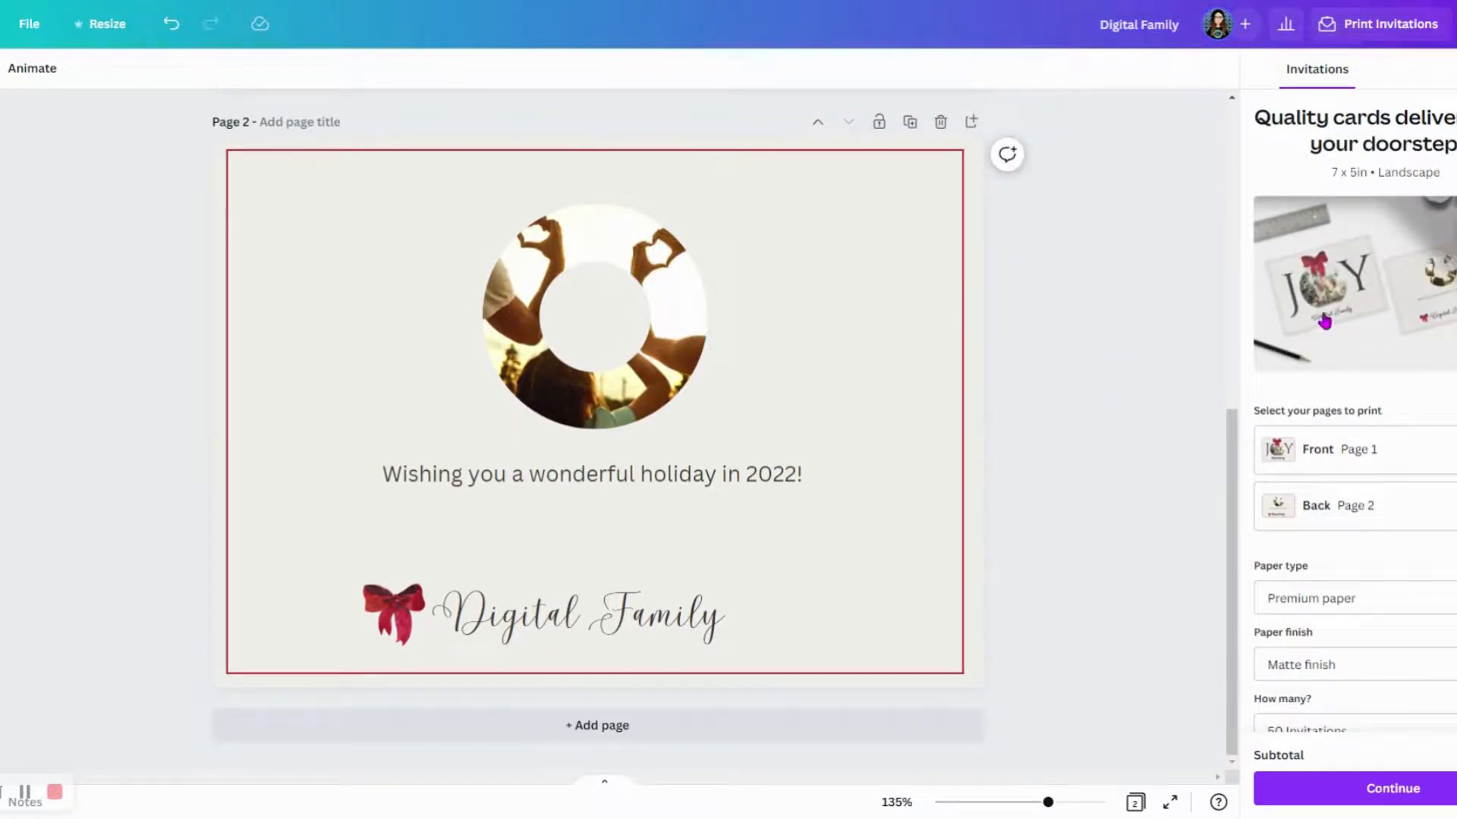
{"action": "left_click", "coordinate": [1354, 284]}
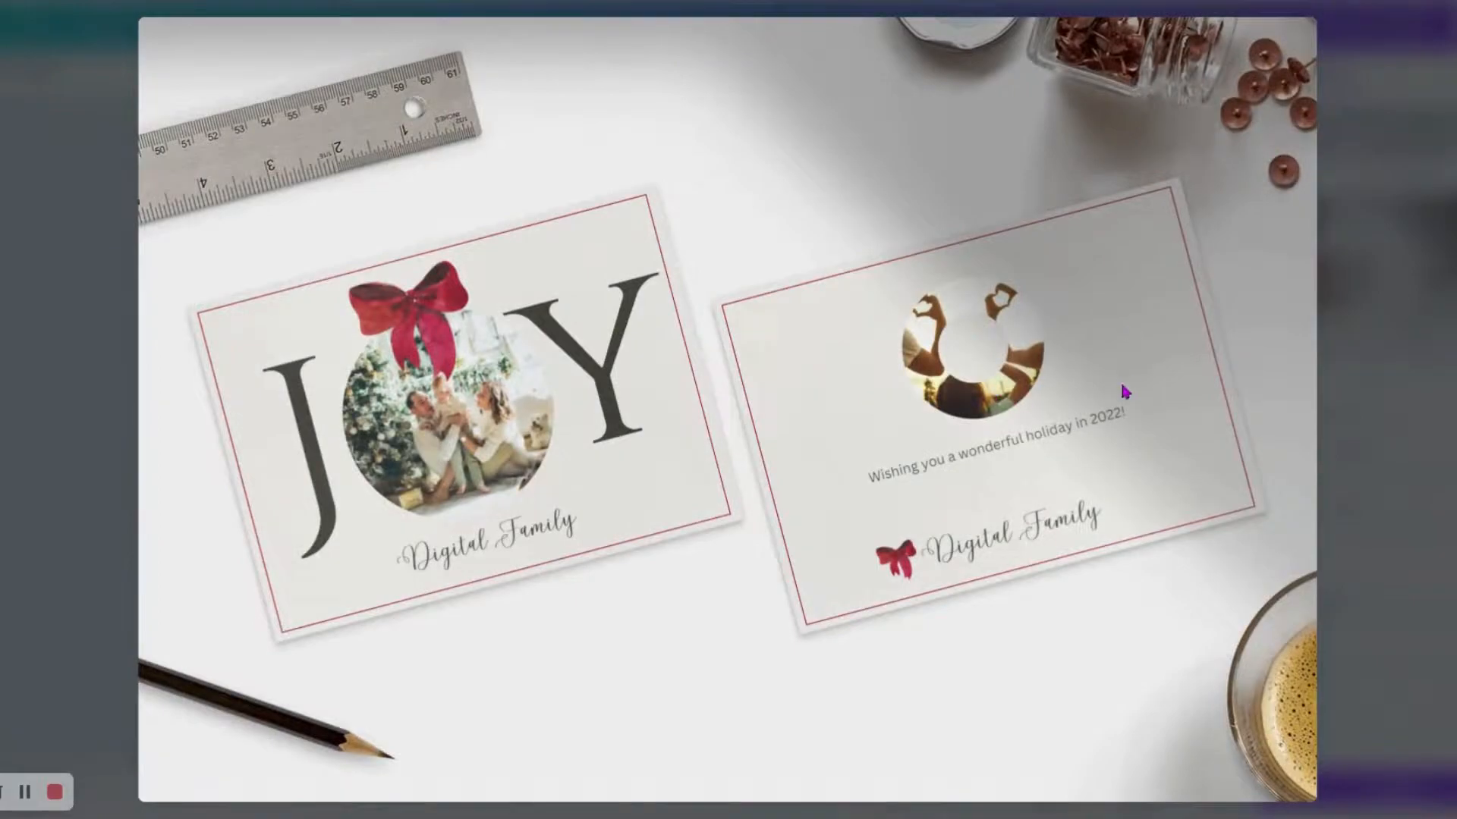
{"action": "key", "text": "Escape"}
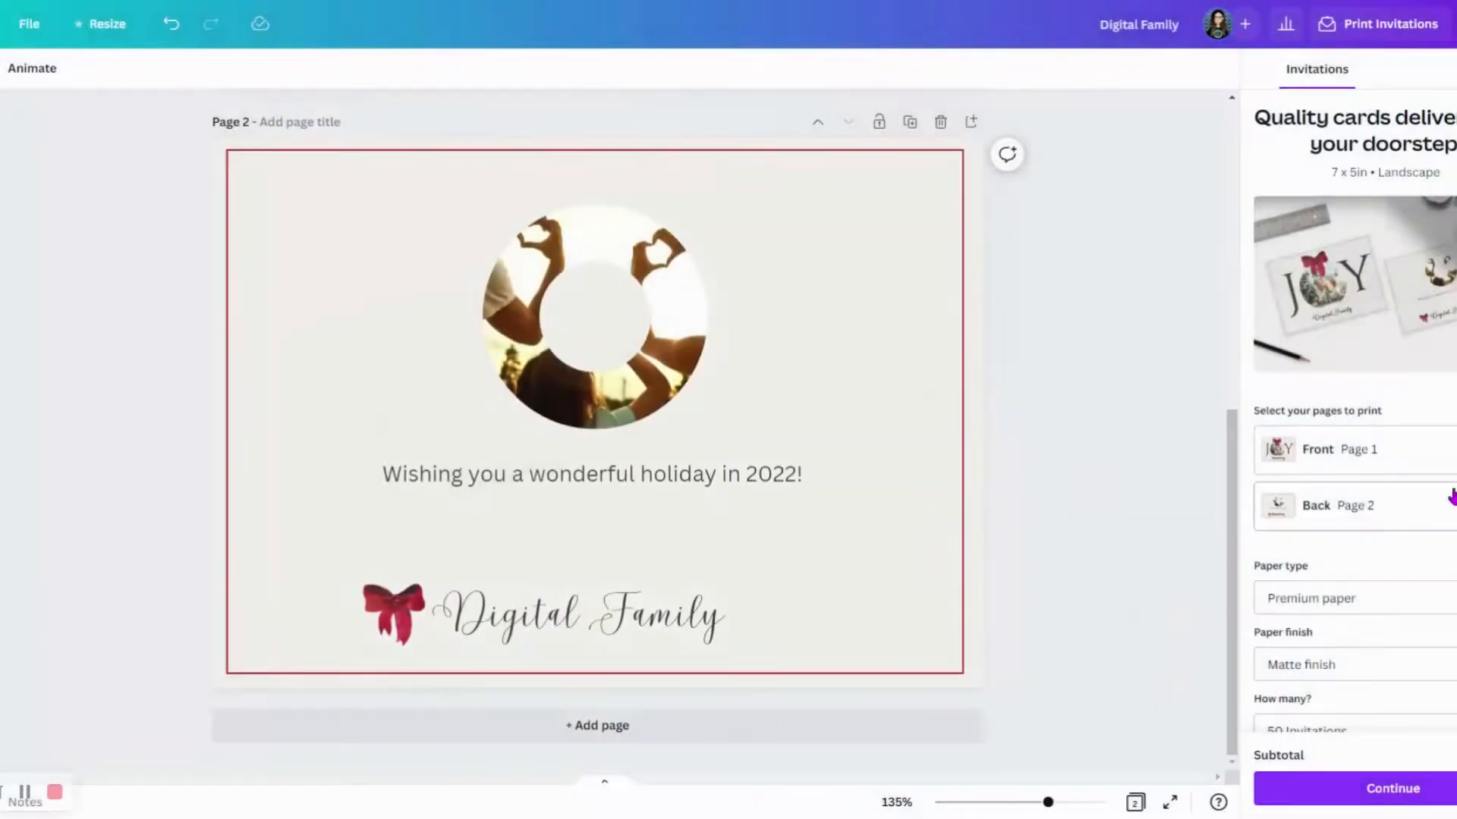
- Review the print order options for pages, paper type, paper finish, quantity, envelopes and pickup, and return to page 1
{"action": "scroll", "coordinate": [1399, 440], "scroll_direction": "down", "scroll_amount": 2}
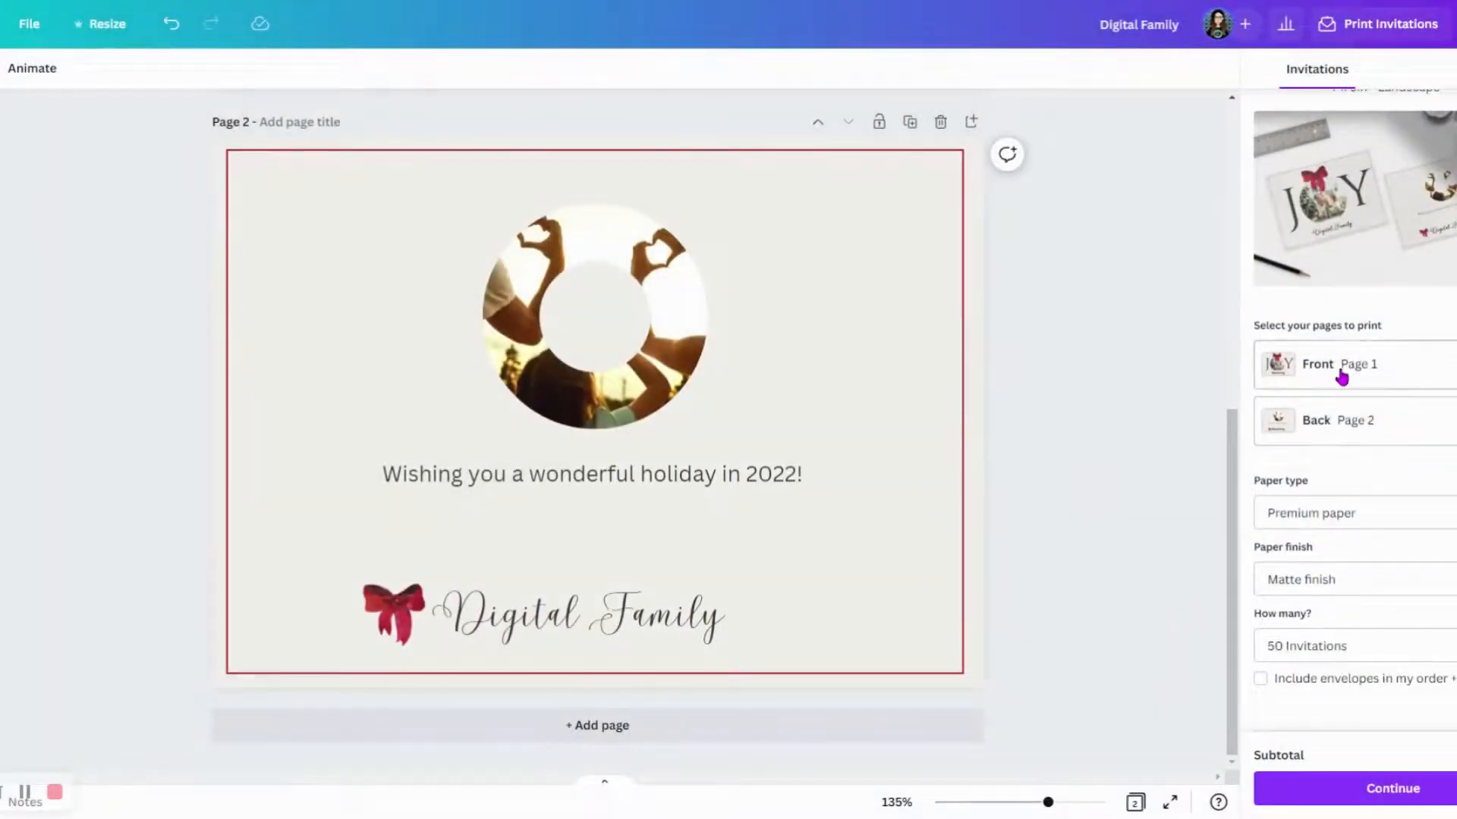
{"action": "left_click", "coordinate": [1395, 521]}
{"action": "left_click", "coordinate": [1396, 524]}
{"action": "scroll", "coordinate": [1359, 683], "scroll_direction": "down", "scroll_amount": 3}
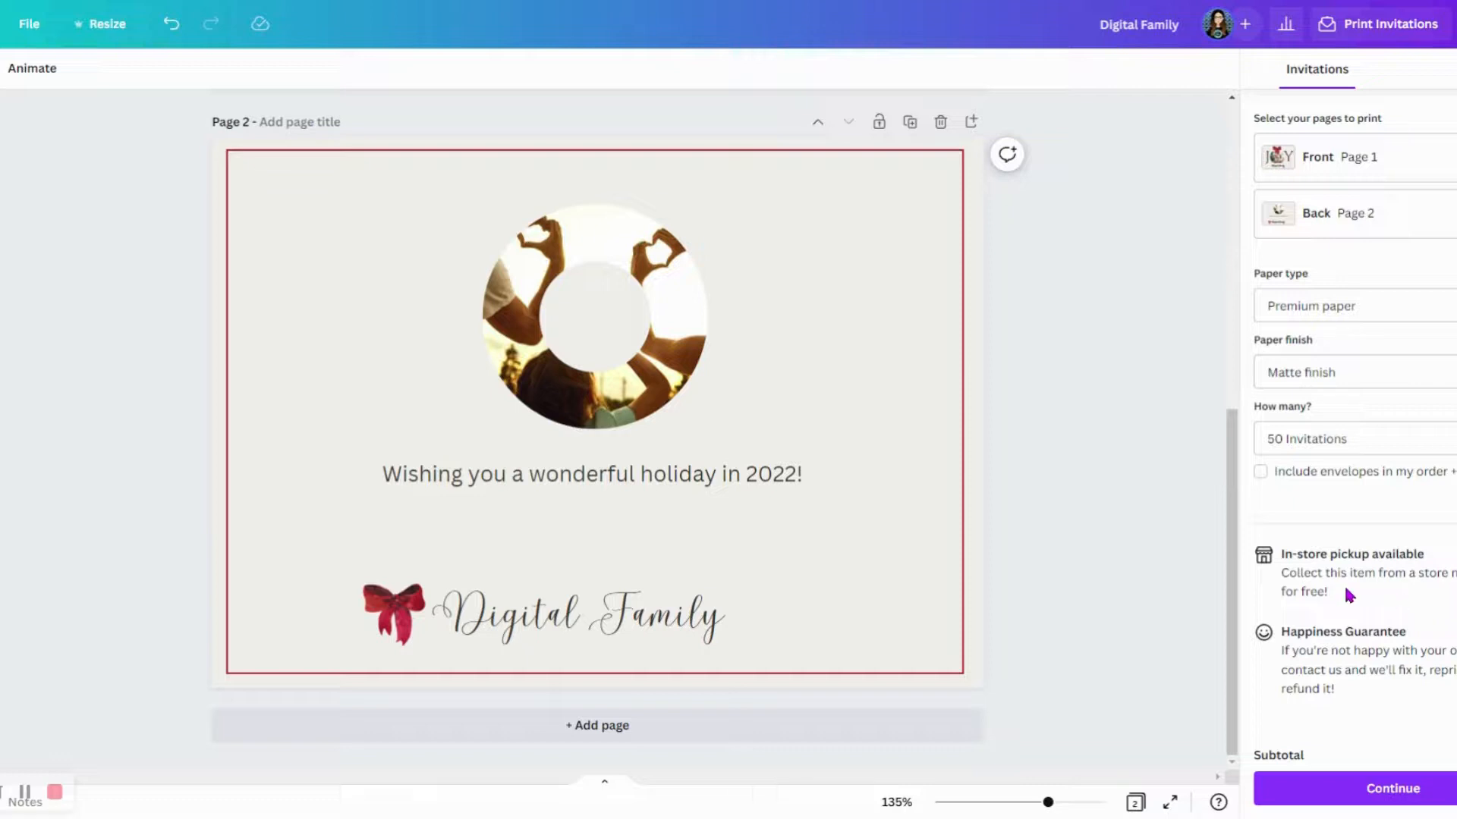
{"action": "scroll", "coordinate": [763, 516], "scroll_direction": "up", "scroll_amount": 8}
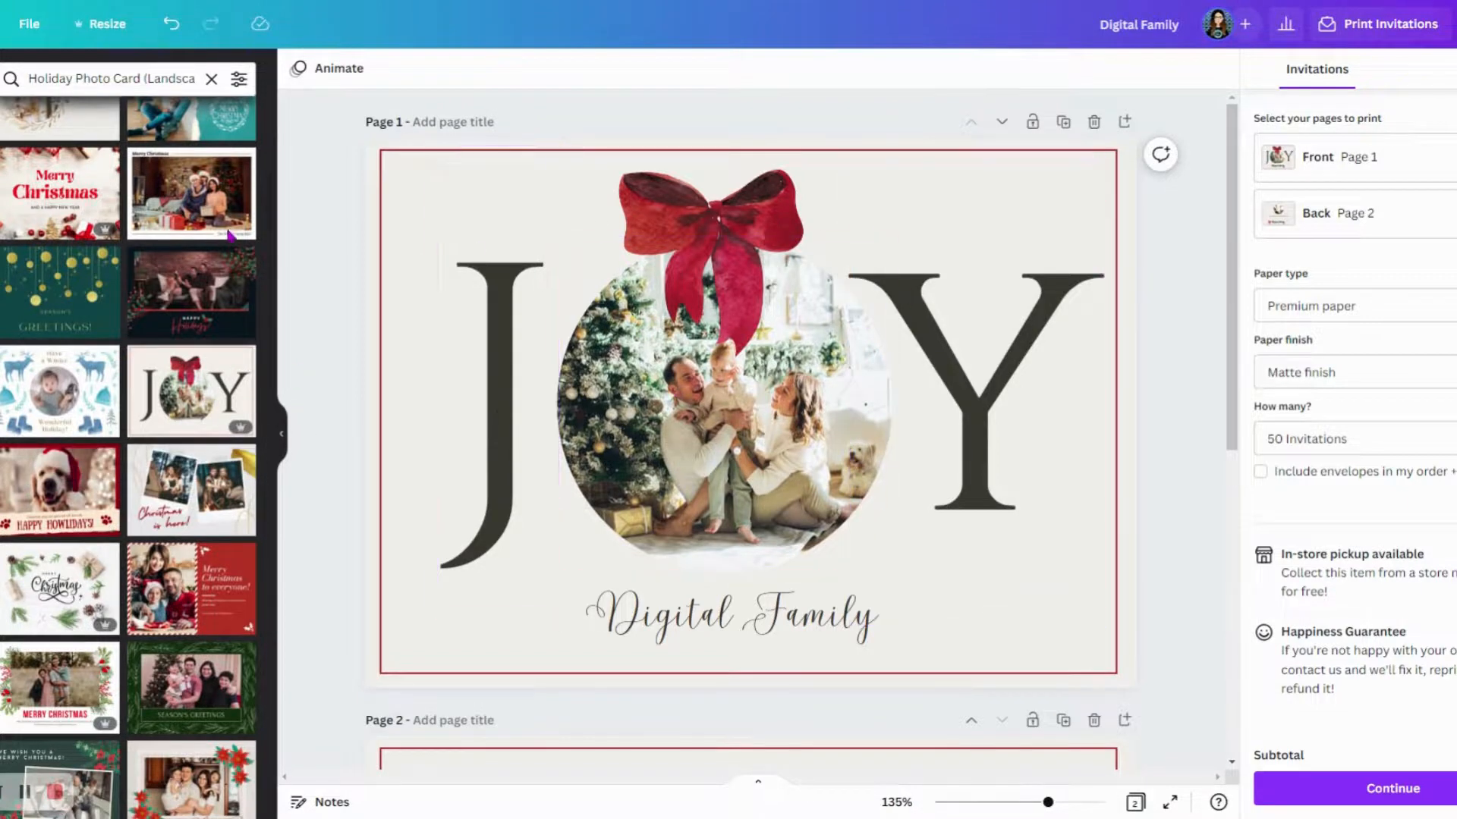
- Replace page 1 with the dark "Happy Holidays!" template showing a couple on a sofa and red berry branches, and deselect it
{"action": "left_click", "coordinate": [175, 295]}
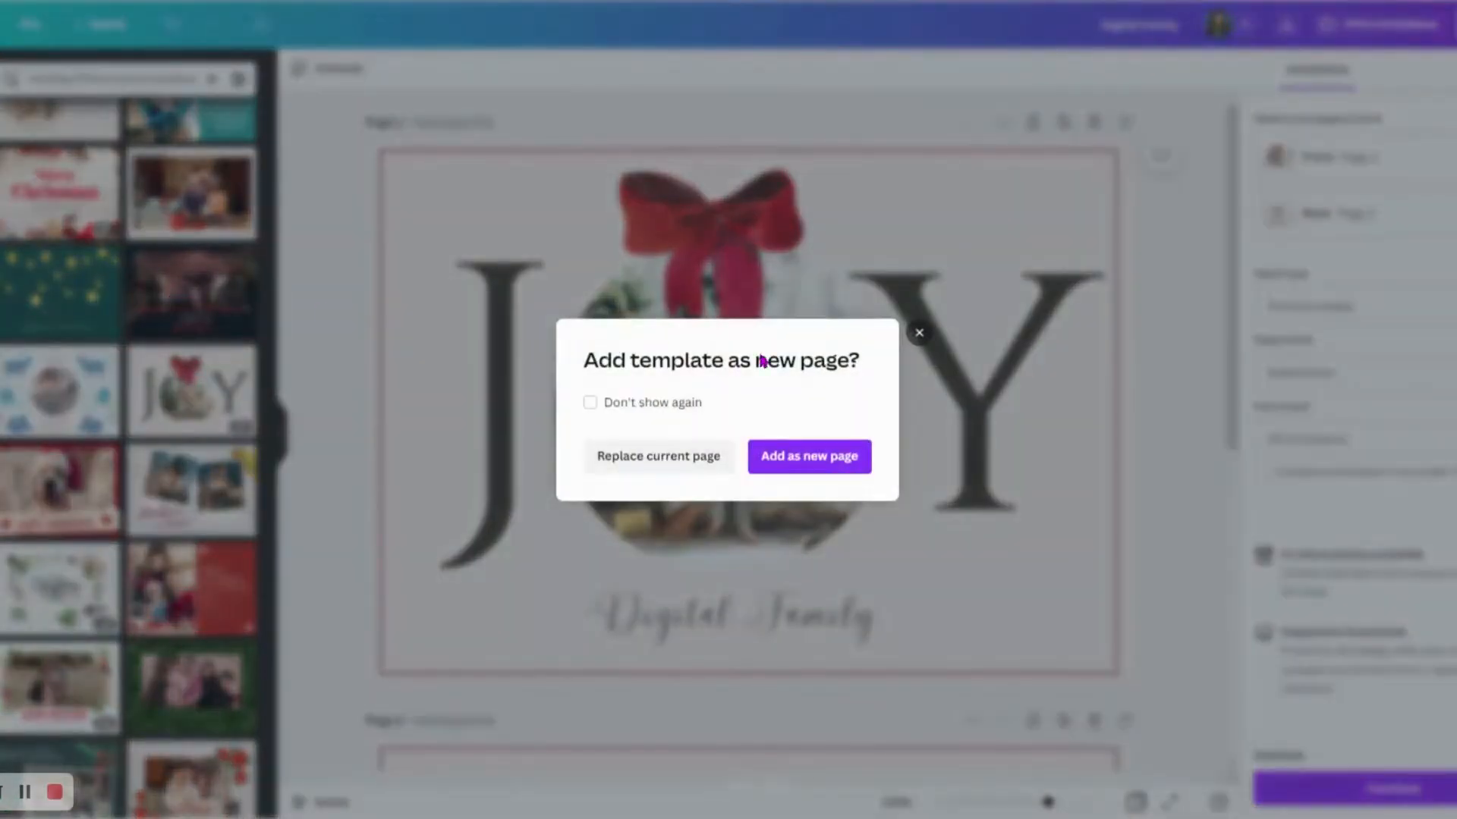
{"action": "left_click", "coordinate": [693, 458]}
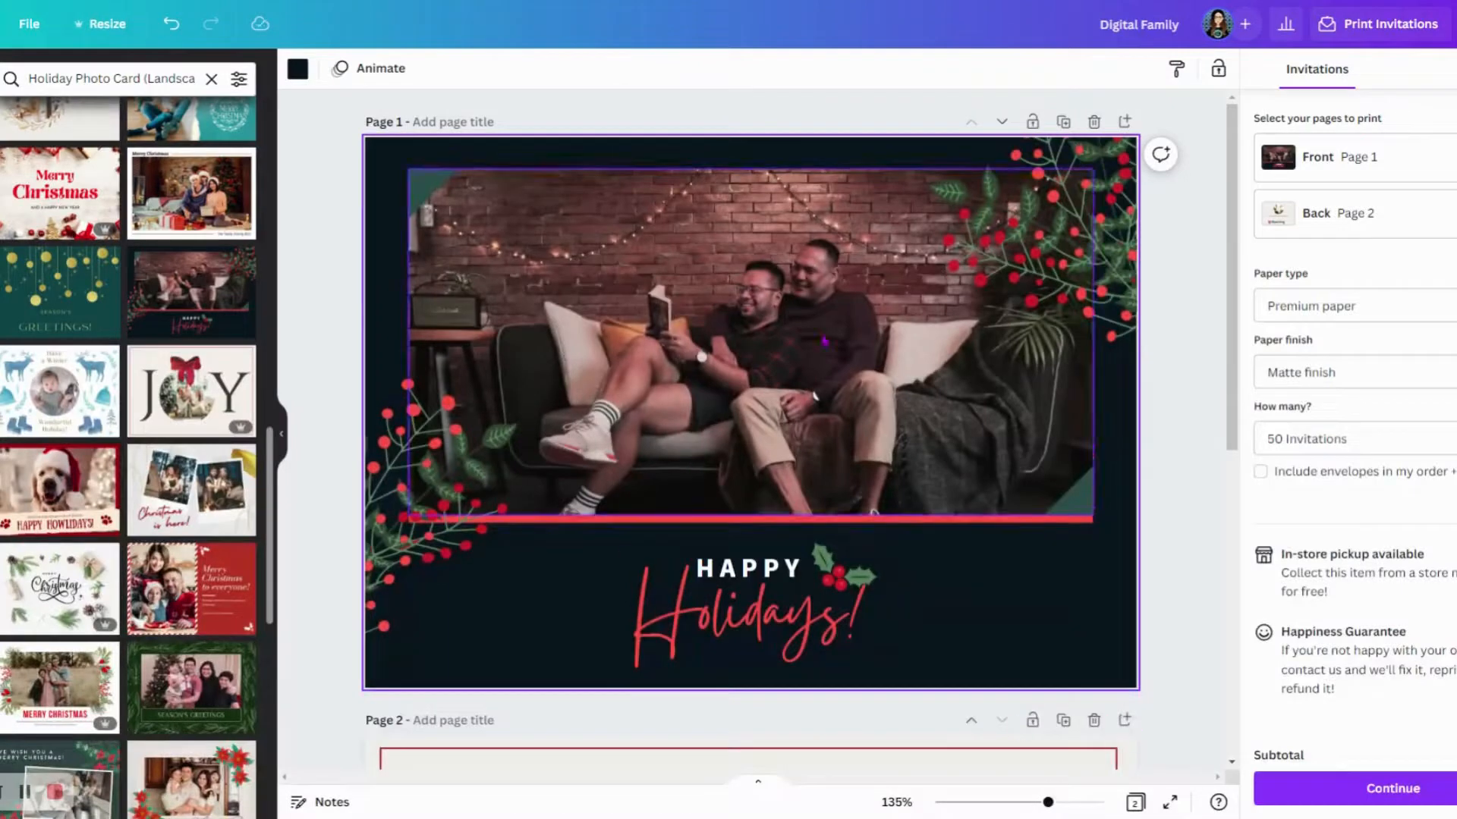
{"action": "scroll", "coordinate": [85, 468], "scroll_direction": "up", "scroll_amount": 3}
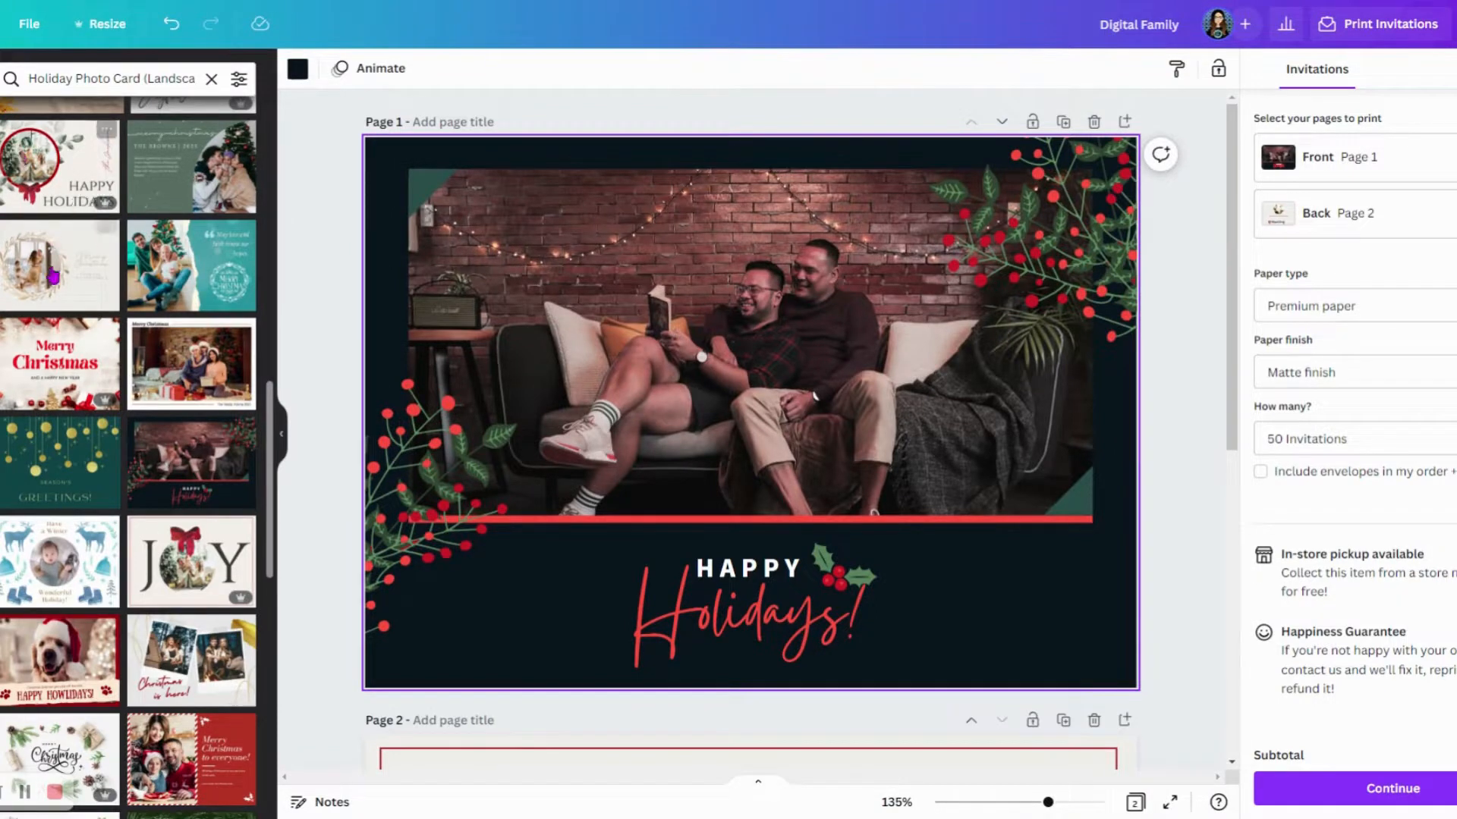
{"action": "scroll", "coordinate": [91, 174], "scroll_direction": "up", "scroll_amount": 3}
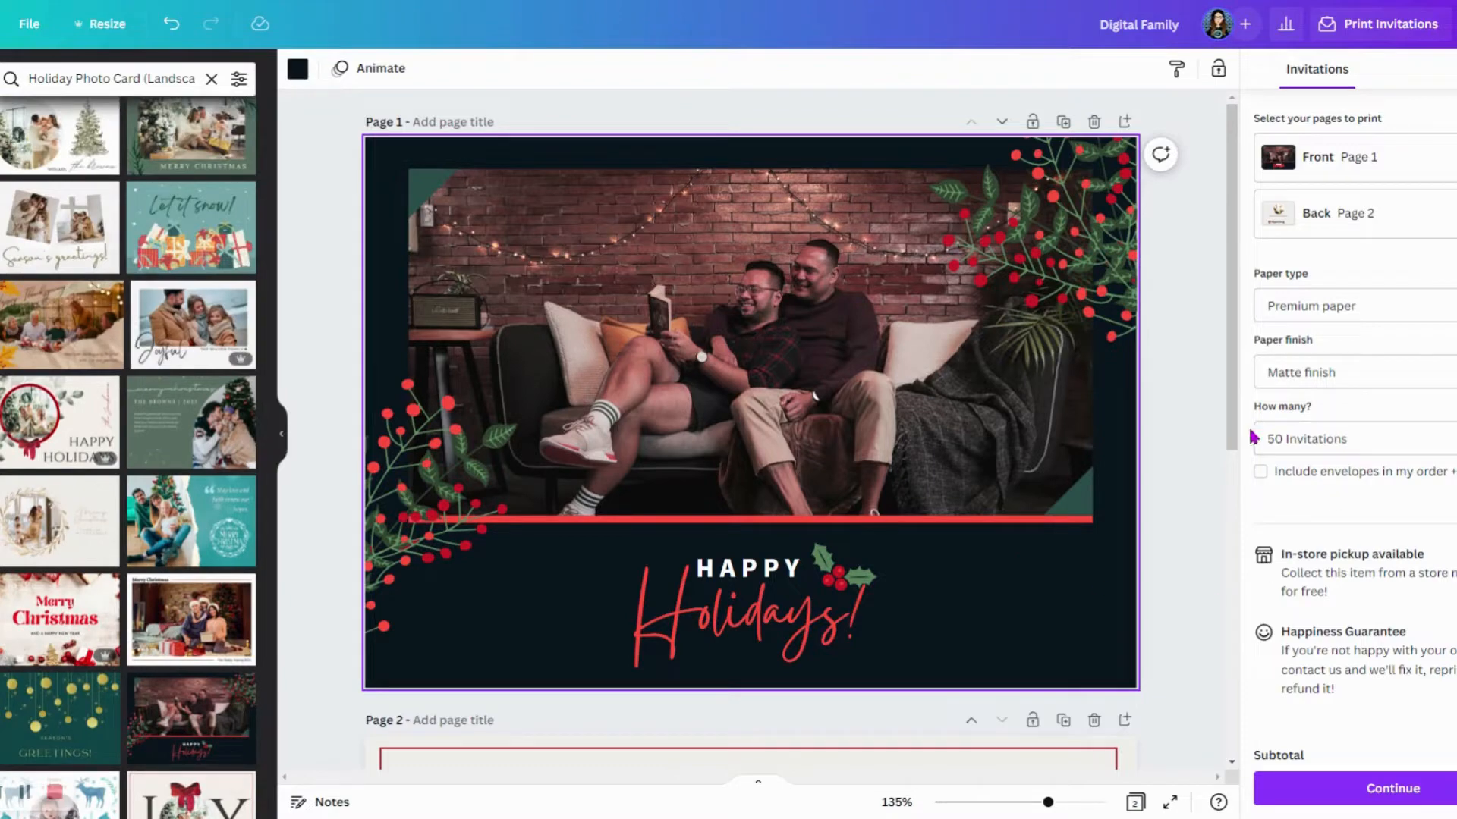
{"action": "left_click", "coordinate": [1202, 416]}
{"action": "scroll", "coordinate": [1201, 416], "scroll_direction": "down", "scroll_amount": 3}
{"action": "scroll", "coordinate": [1201, 416], "scroll_direction": "up", "scroll_amount": 3}
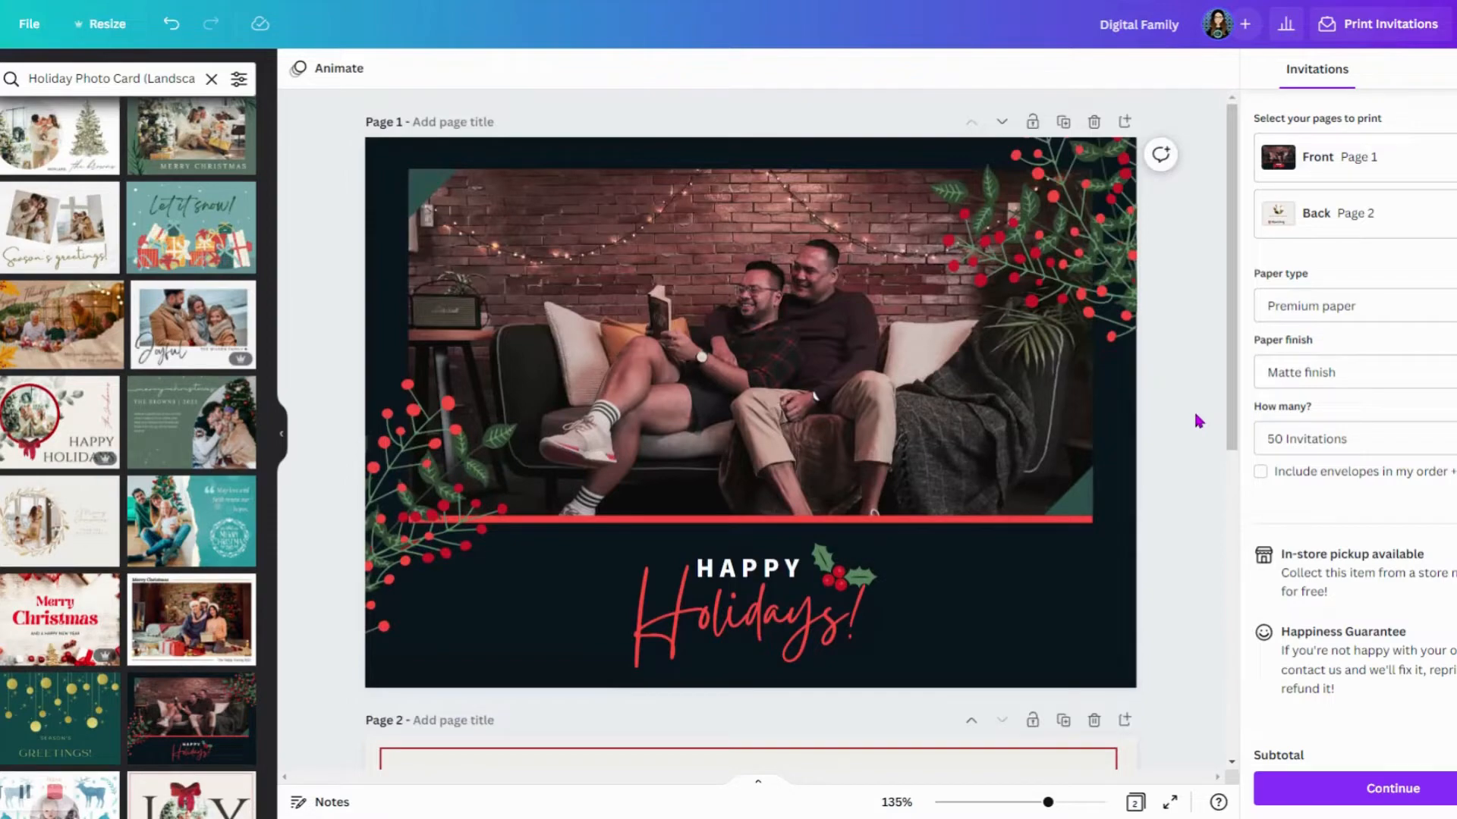
{"action": "mouse_move", "coordinate": [8, 797]}
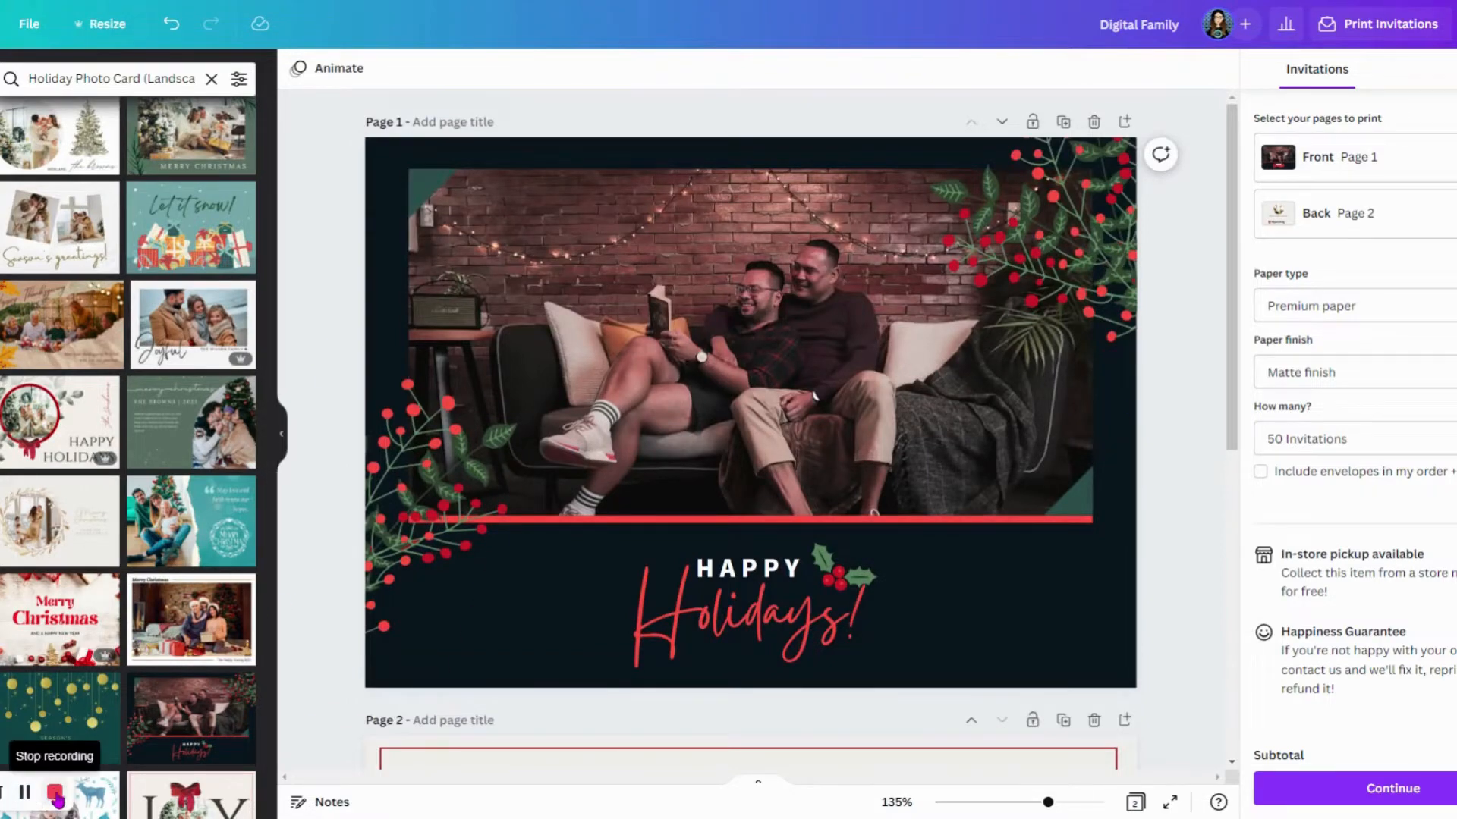